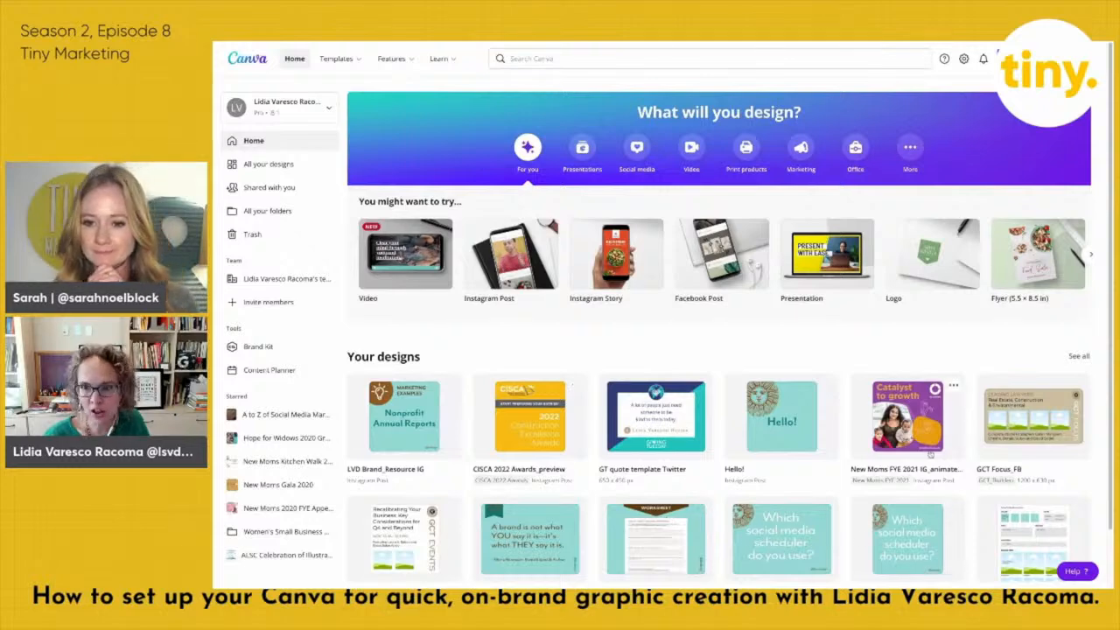
Look through the folders, the list of all designs and the recent searches
{"action": "left_click", "coordinate": [265, 211]}
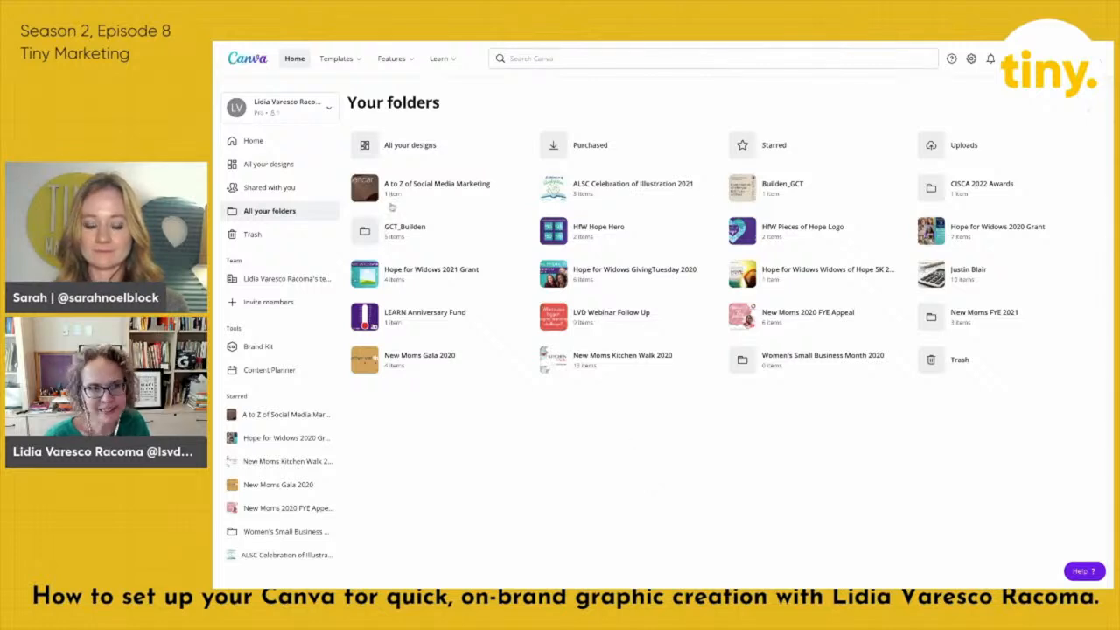
{"action": "left_click", "coordinate": [279, 167]}
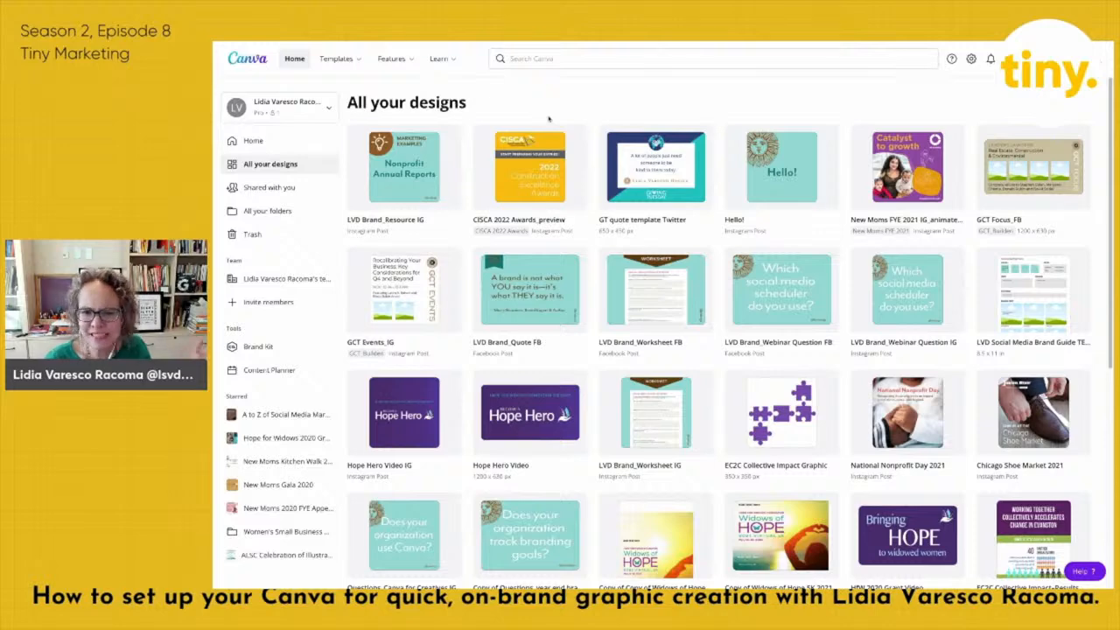
{"action": "left_click", "coordinate": [539, 59]}
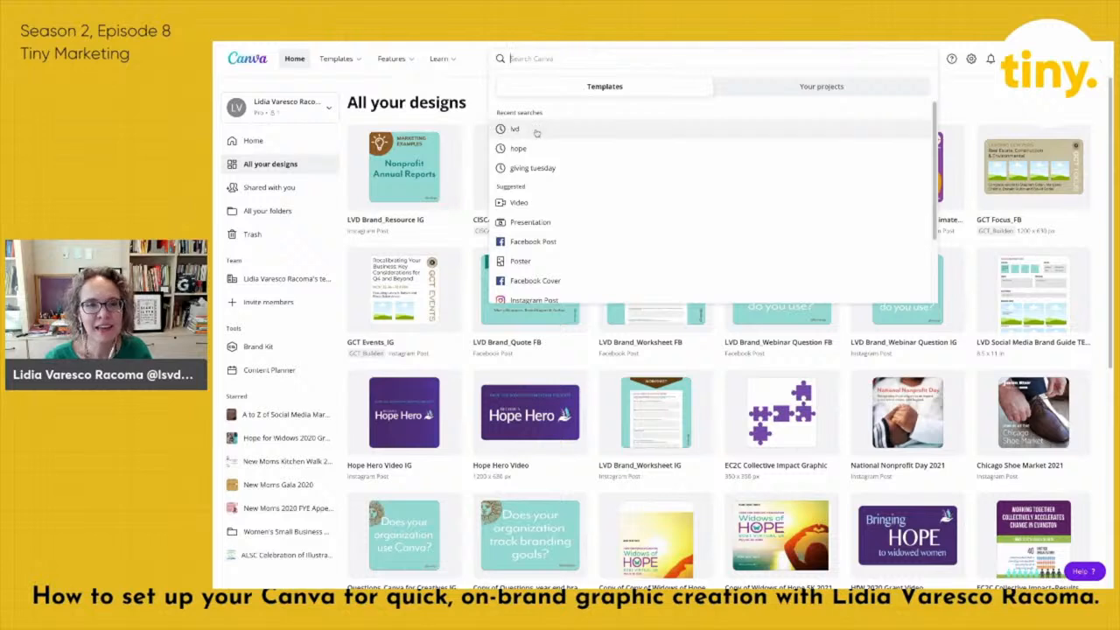
{"action": "left_click", "coordinate": [472, 85]}
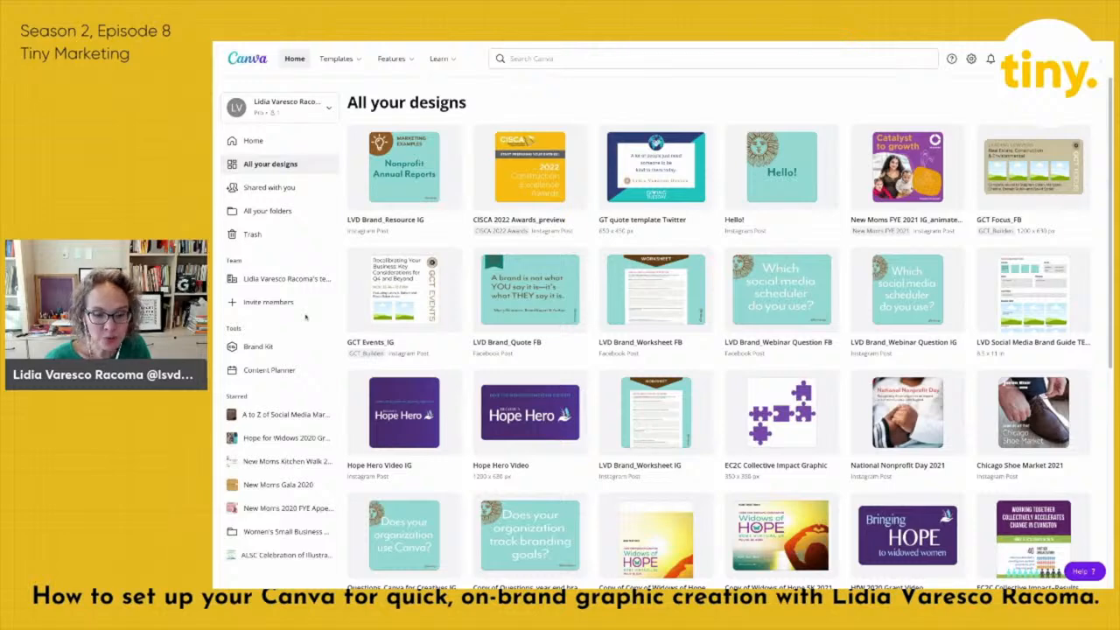
Open the LVD Brand Kit and review its logos, color palettes and fonts
{"action": "left_click", "coordinate": [260, 350]}
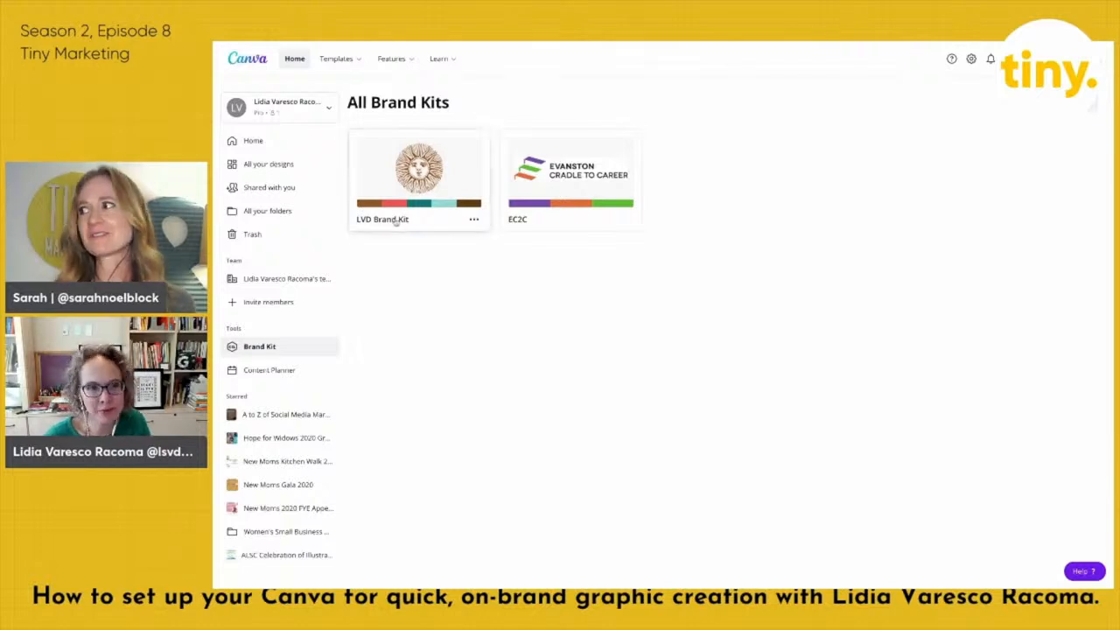
{"action": "left_click", "coordinate": [395, 221]}
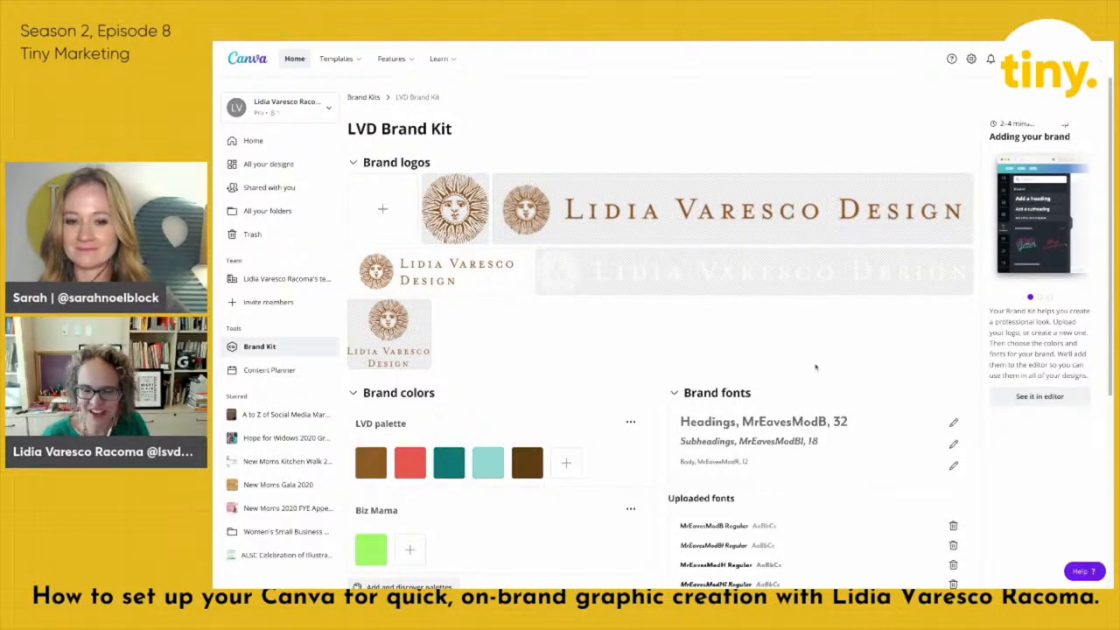
{"action": "scroll", "coordinate": [815, 368], "scroll_direction": "down", "scroll_amount": 4}
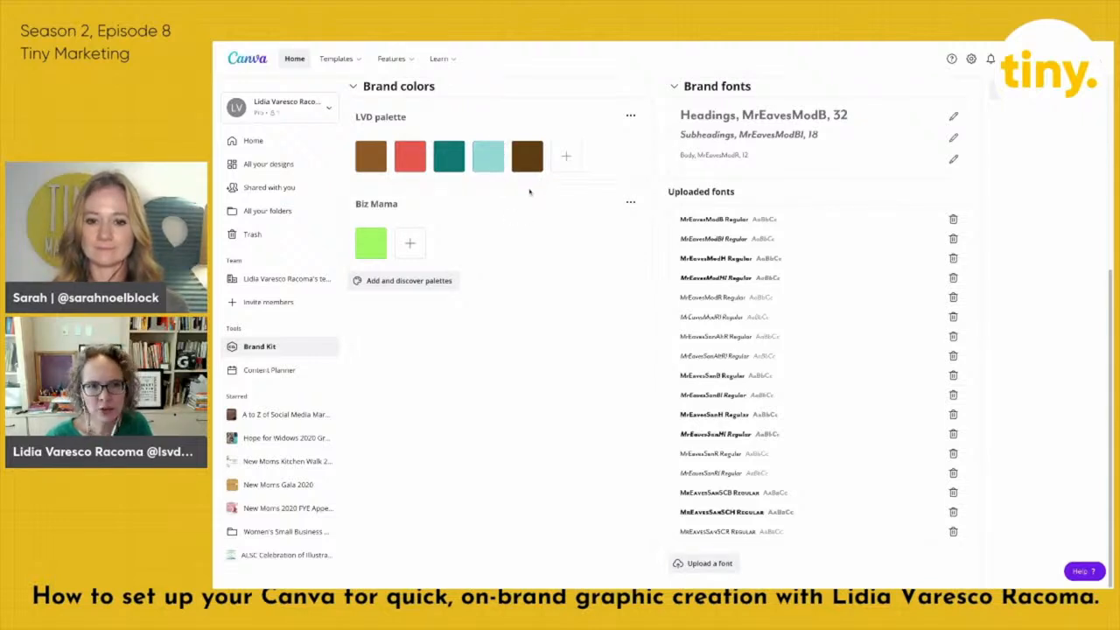
Browse the ready-made color palettes offered for the brand kit without adding one
{"action": "left_click", "coordinate": [388, 284]}
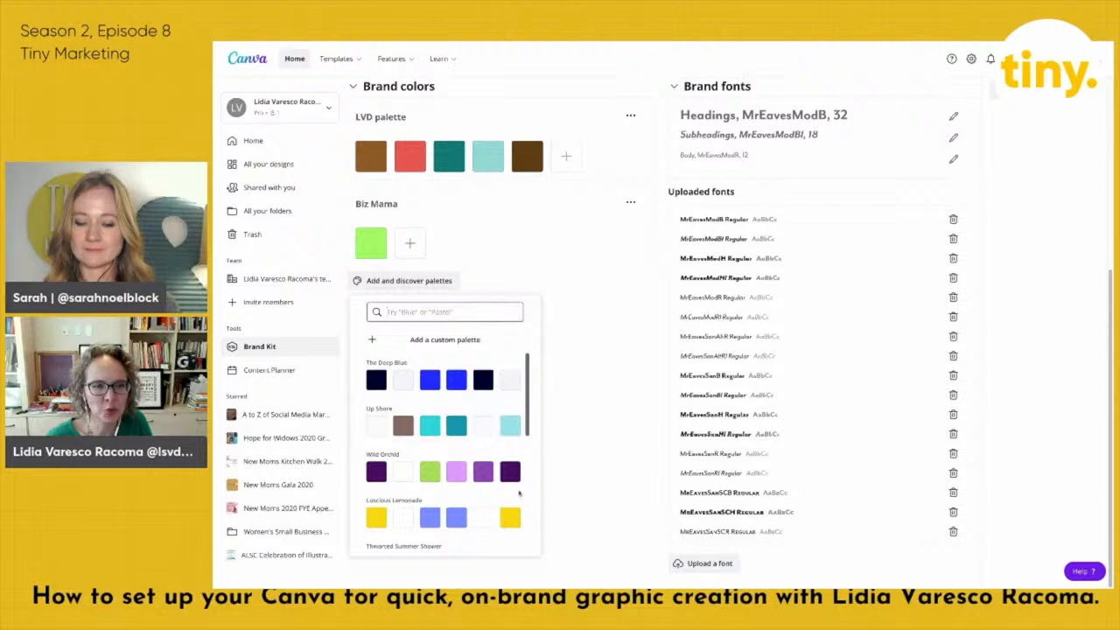
{"action": "scroll", "coordinate": [526, 406], "scroll_direction": "down", "scroll_amount": 2}
{"action": "scroll", "coordinate": [528, 406], "scroll_direction": "down", "scroll_amount": 3}
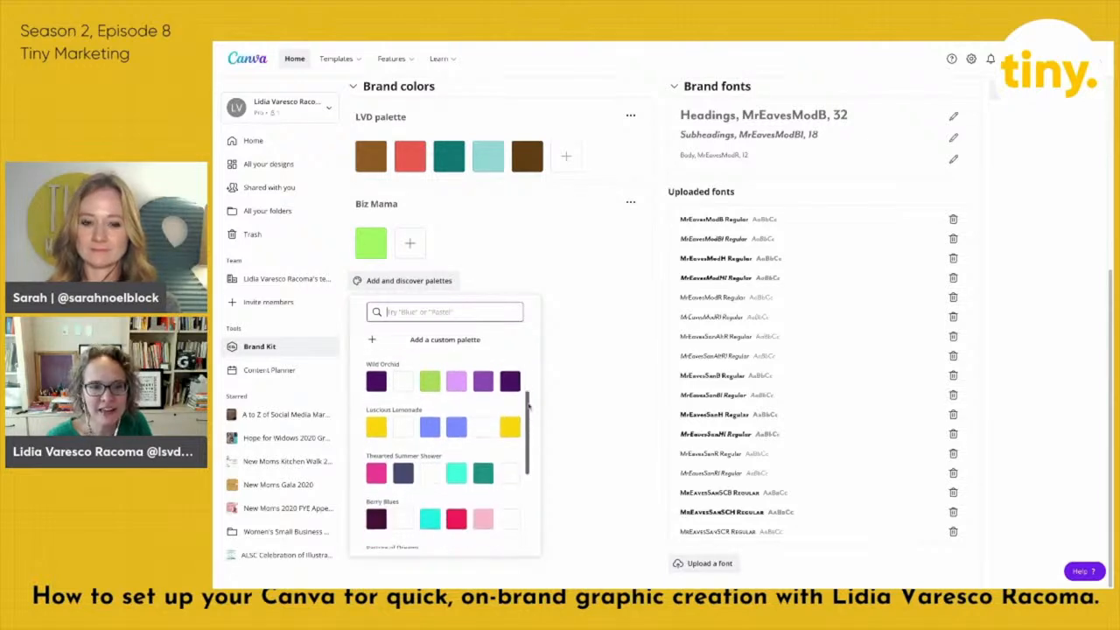
{"action": "scroll", "coordinate": [528, 406], "scroll_direction": "up", "scroll_amount": 3}
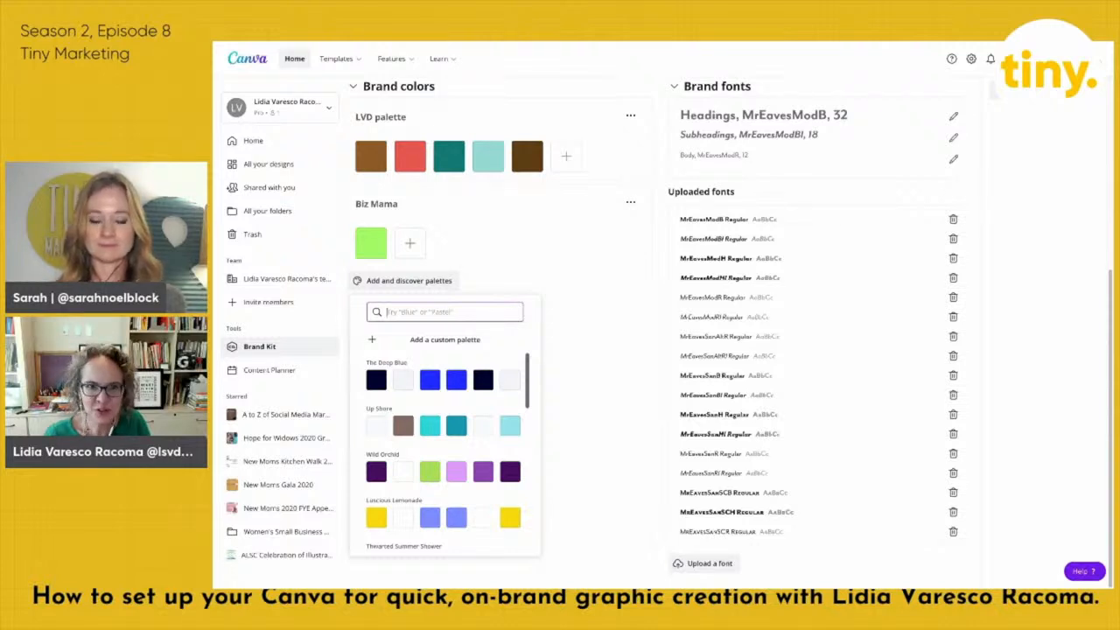
{"action": "left_click", "coordinate": [578, 397]}
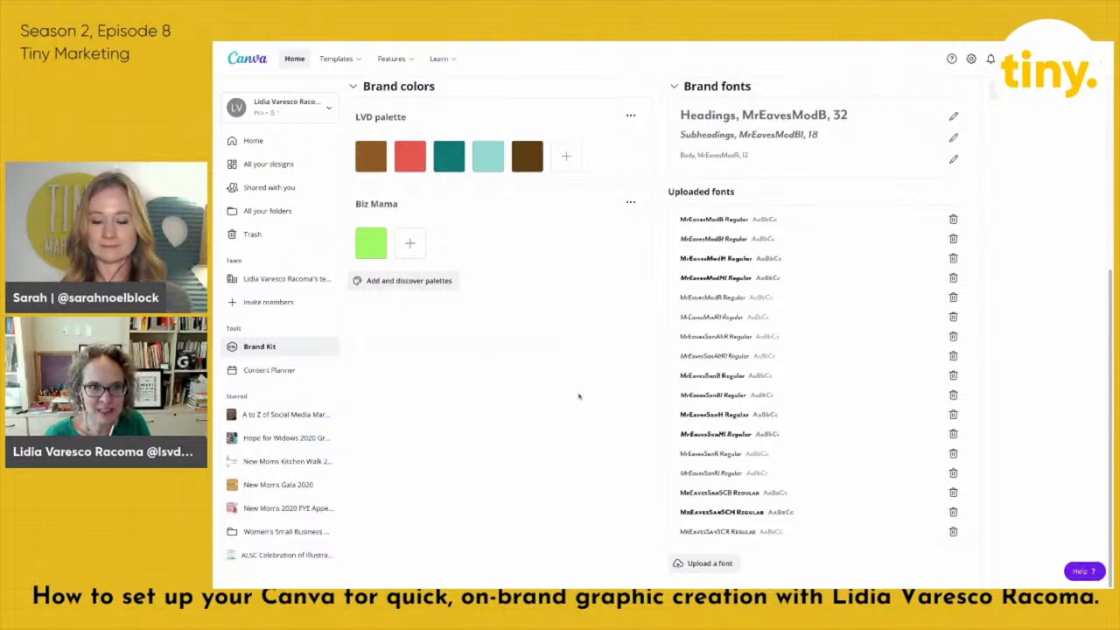
Leave the brand kit and create an Instagram post from the "Give thanks with a heart filled with love" Thanksgiving template
{"action": "scroll", "coordinate": [578, 397], "scroll_direction": "up", "scroll_amount": 5}
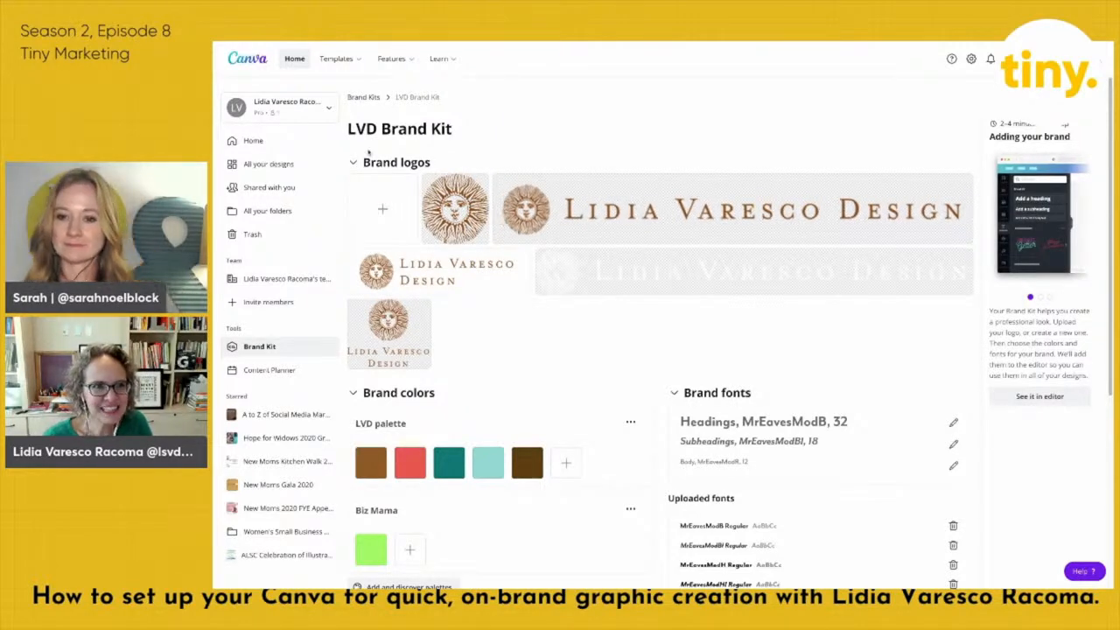
{"action": "left_click", "coordinate": [252, 141]}
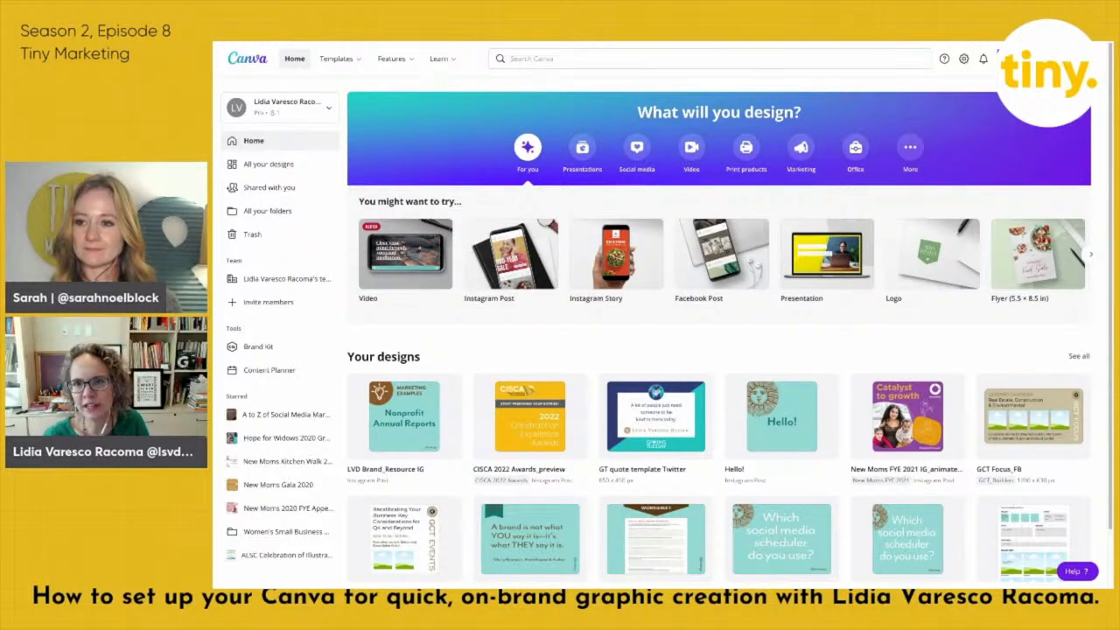
{"action": "left_click", "coordinate": [1029, 59]}
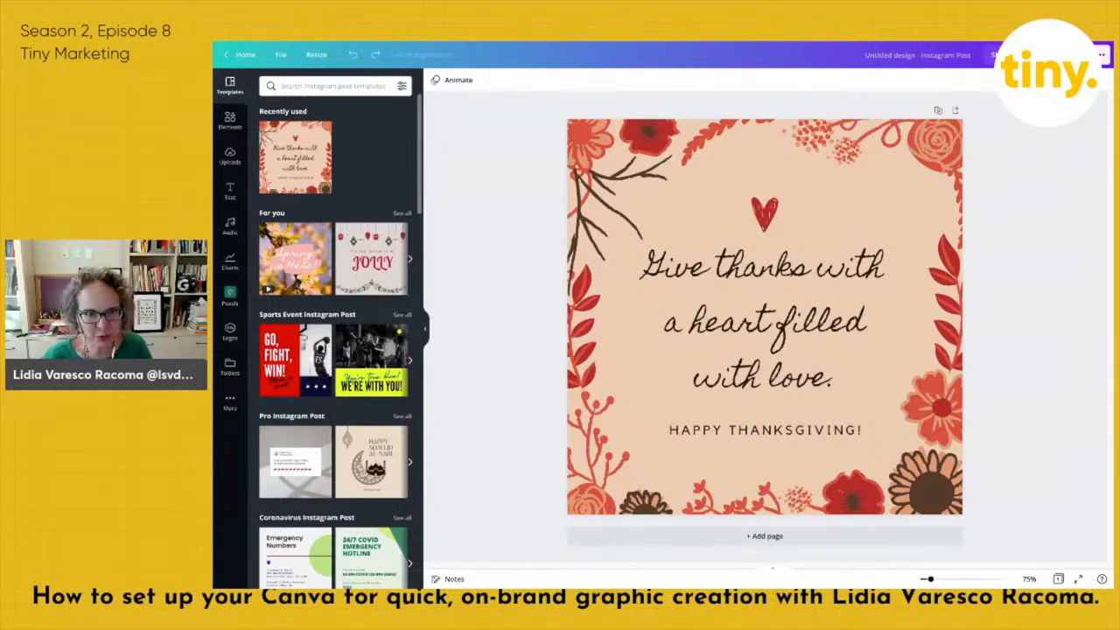
Recolor the floral border with the LVD palette: peach to light aqua, the two orange-reds to teal and dark brown, red to coral, brown to light brown
{"action": "left_click", "coordinate": [608, 152]}
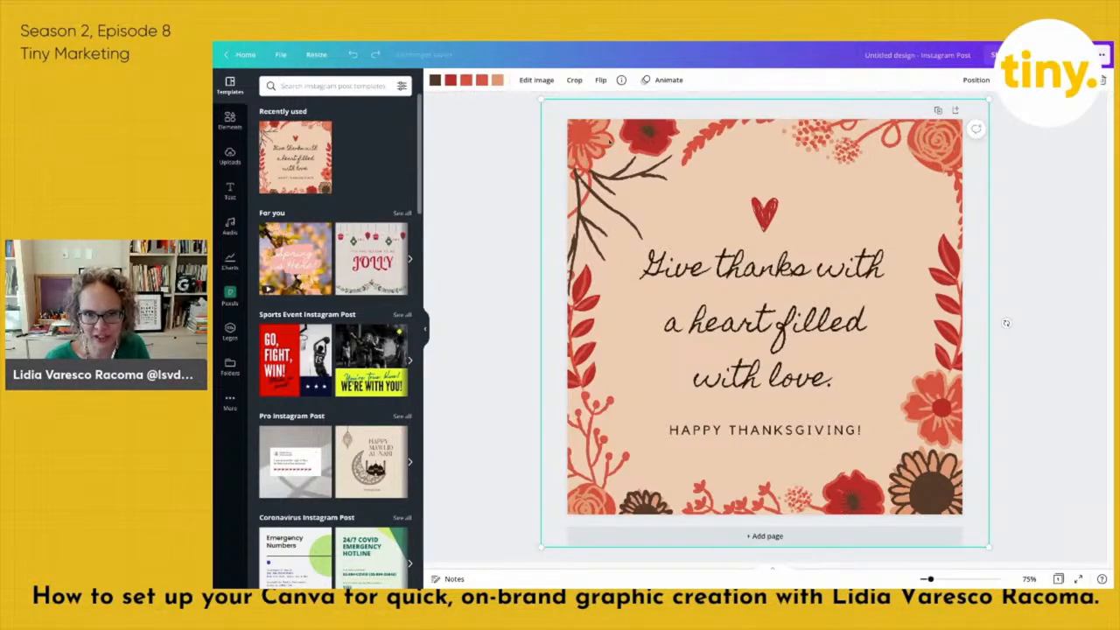
{"action": "left_click", "coordinate": [497, 80]}
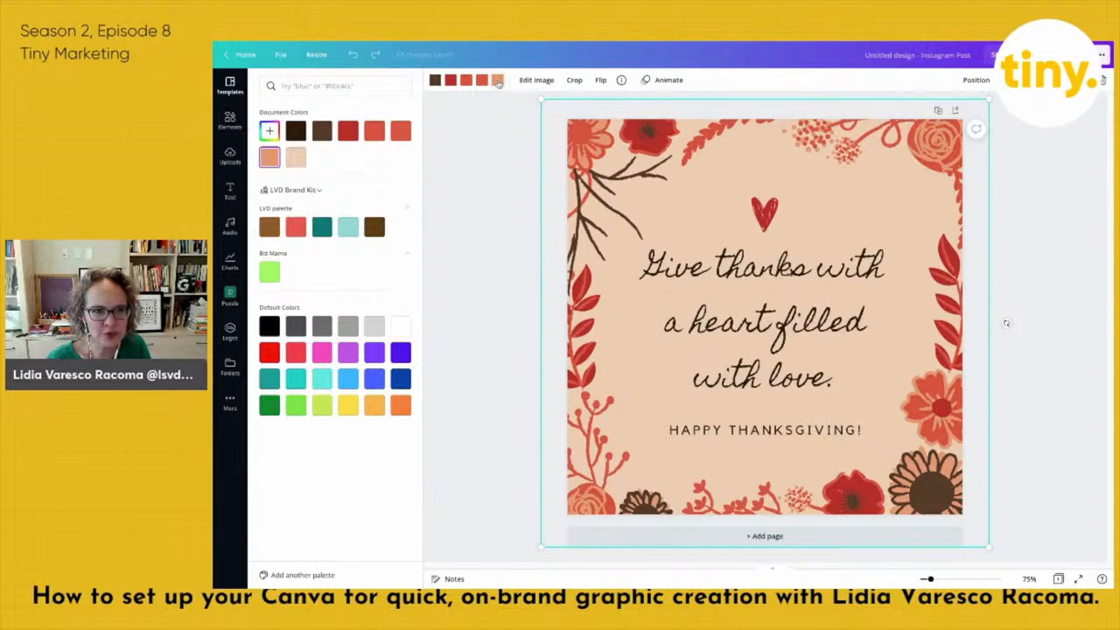
{"action": "left_click", "coordinate": [346, 229]}
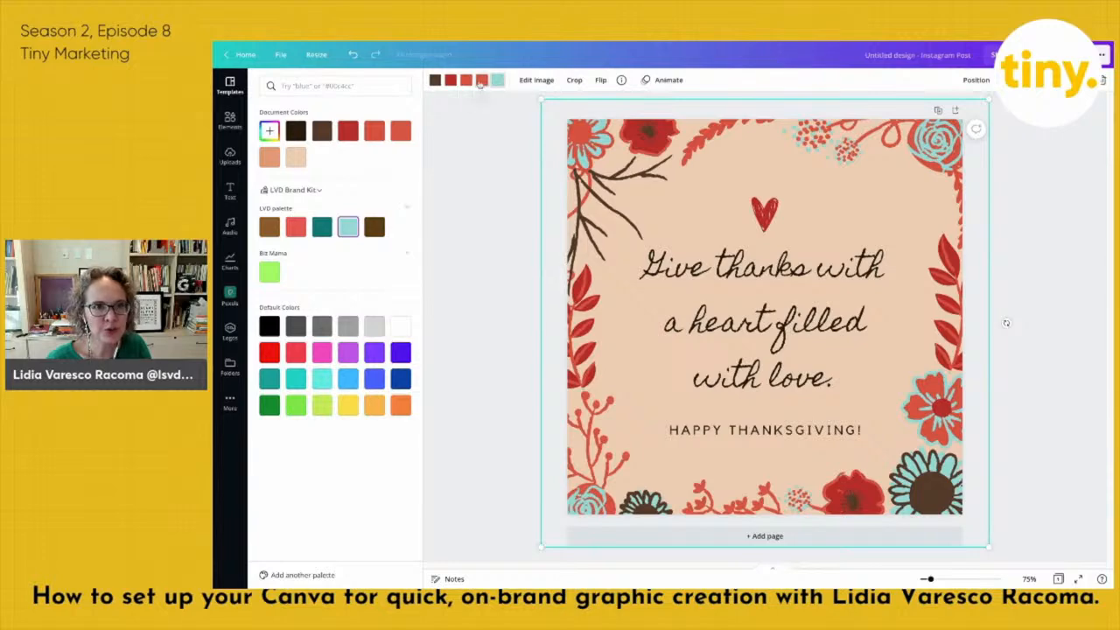
{"action": "left_click", "coordinate": [321, 228]}
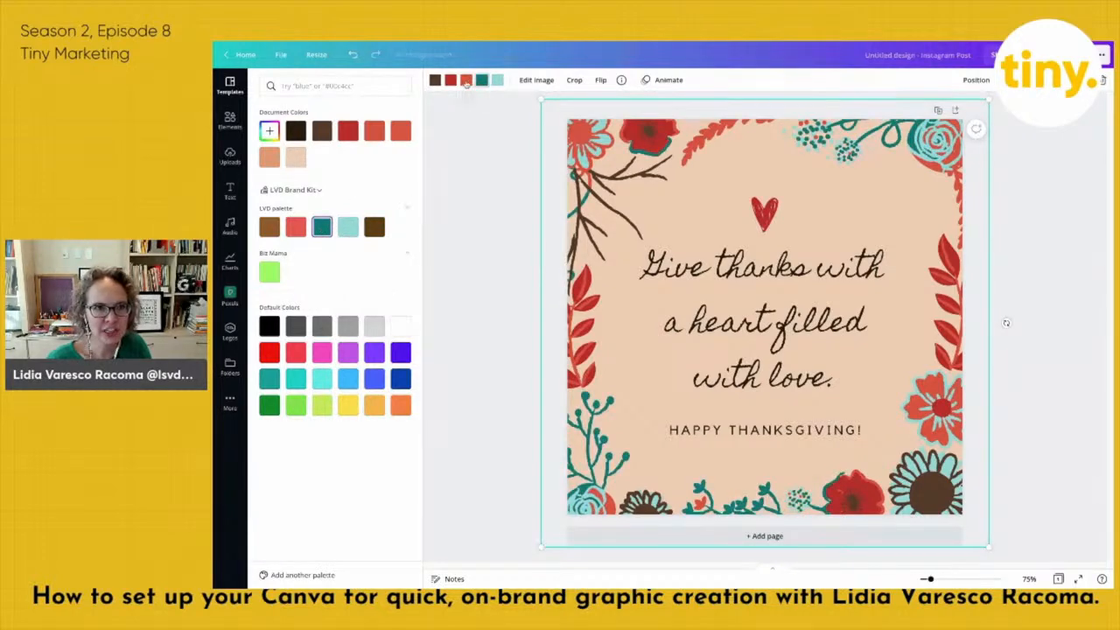
{"action": "left_click", "coordinate": [375, 228]}
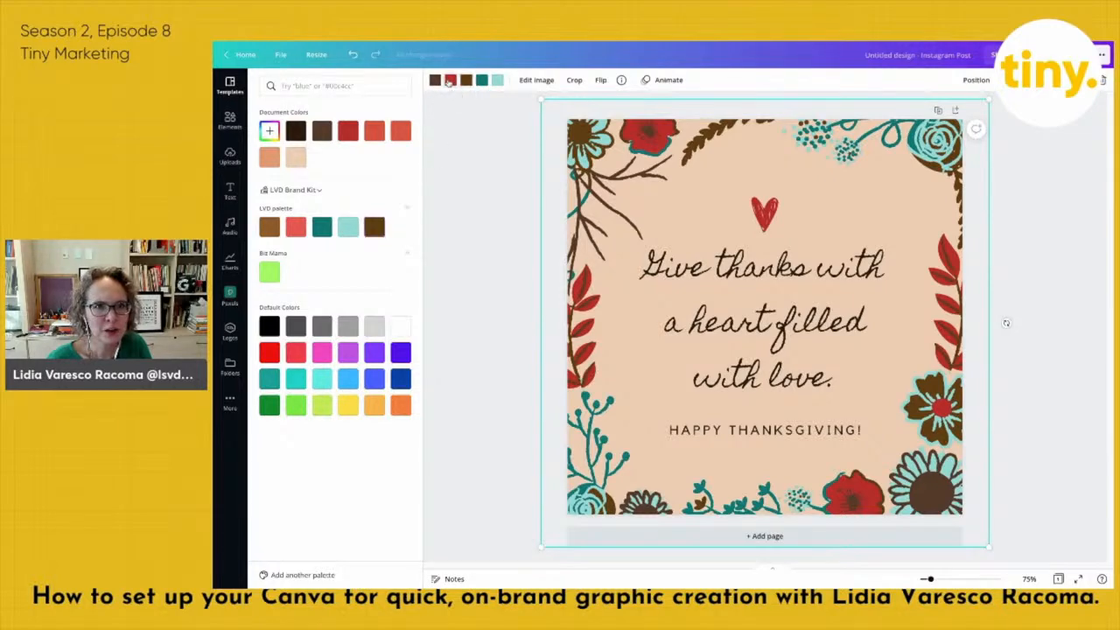
{"action": "left_click", "coordinate": [296, 228]}
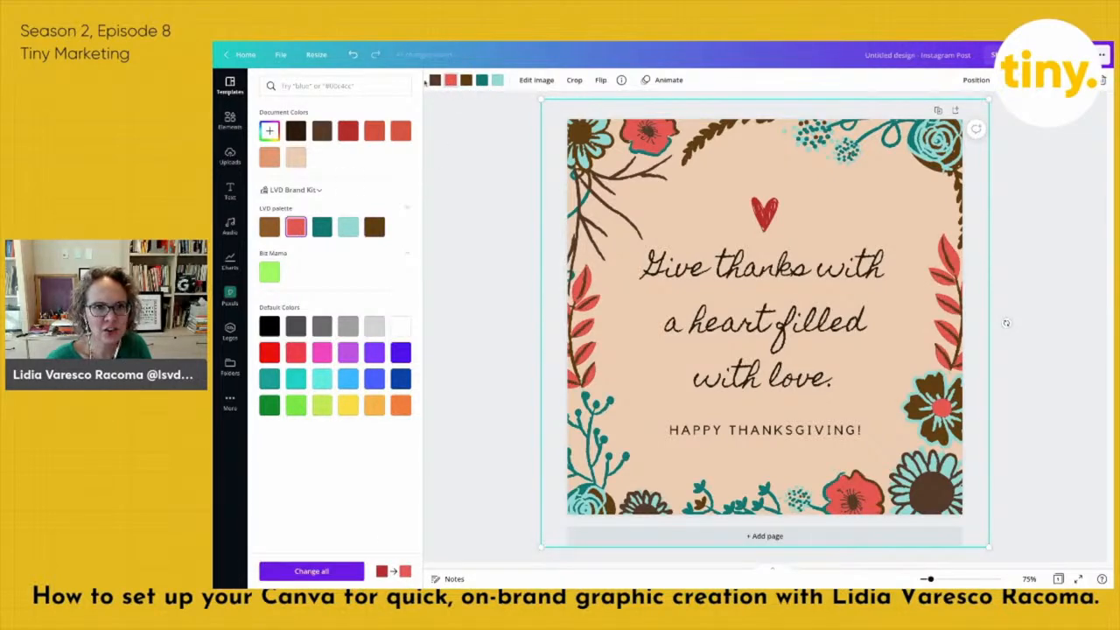
{"action": "left_click", "coordinate": [269, 227]}
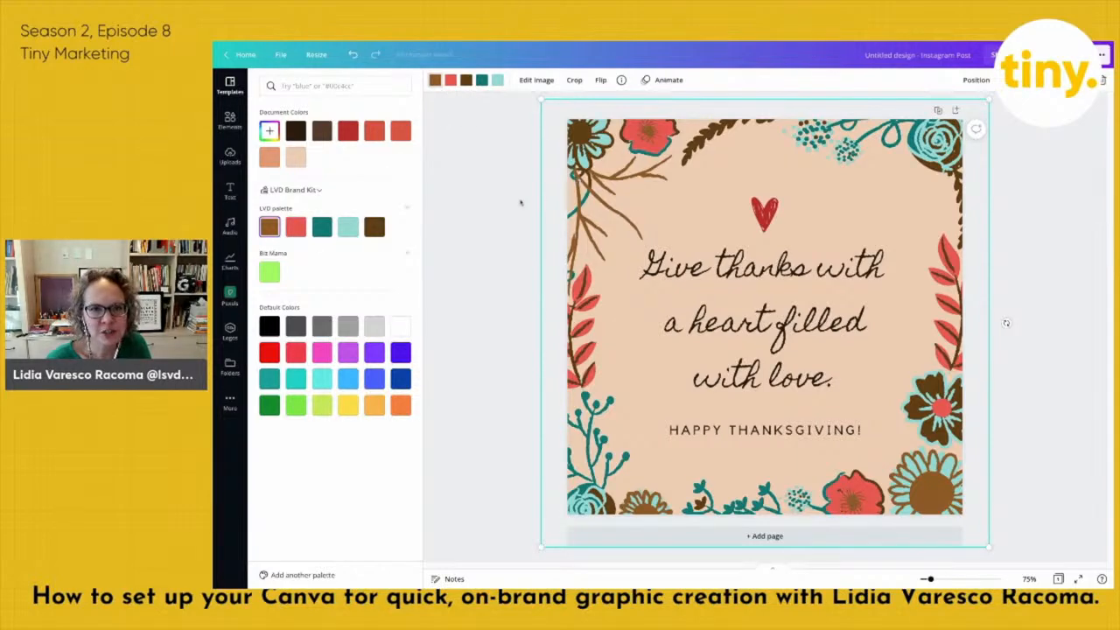
{"action": "left_click", "coordinate": [730, 285]}
{"action": "left_click", "coordinate": [721, 426]}
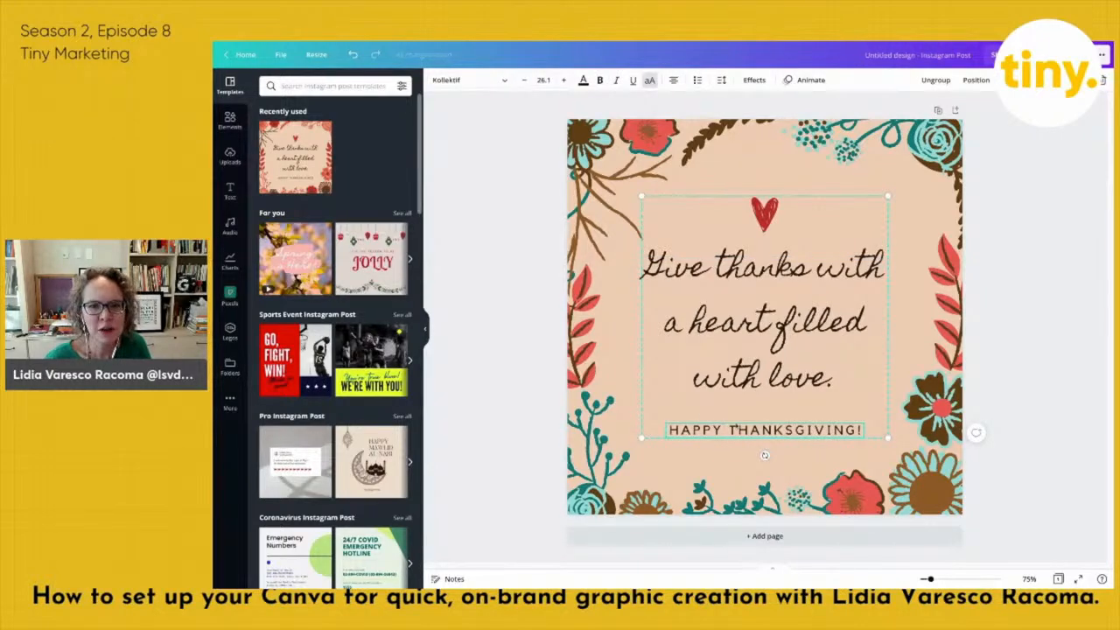
{"action": "left_click", "coordinate": [473, 274]}
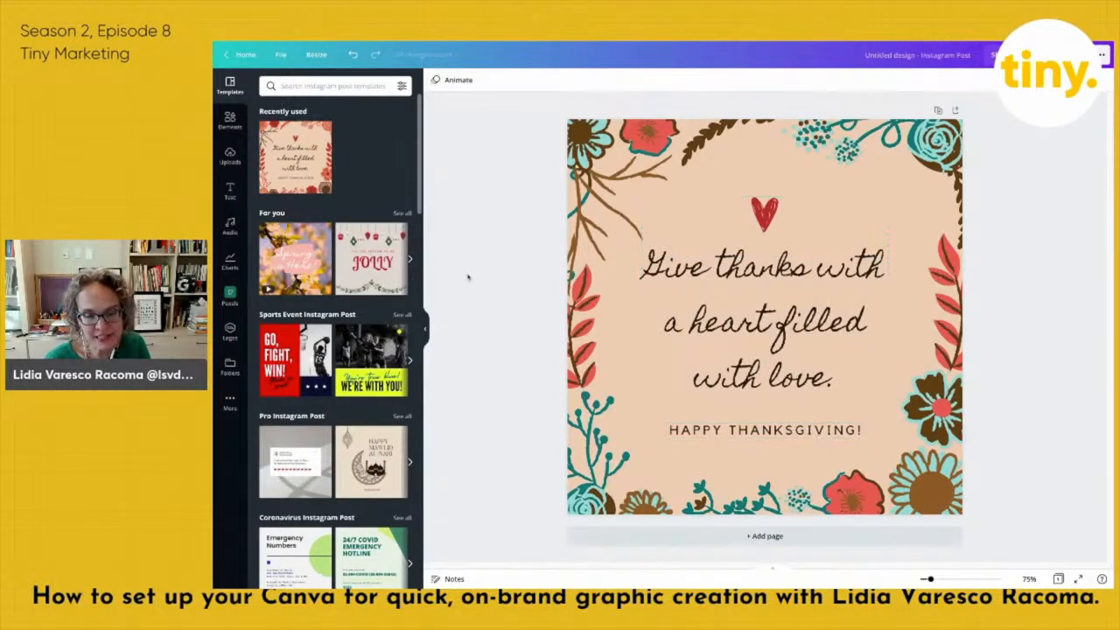
Add a brand-kit body text line below "HAPPY THANKSGIVING!" reading "from Lidia Varesco Design"
{"action": "left_click", "coordinate": [230, 196]}
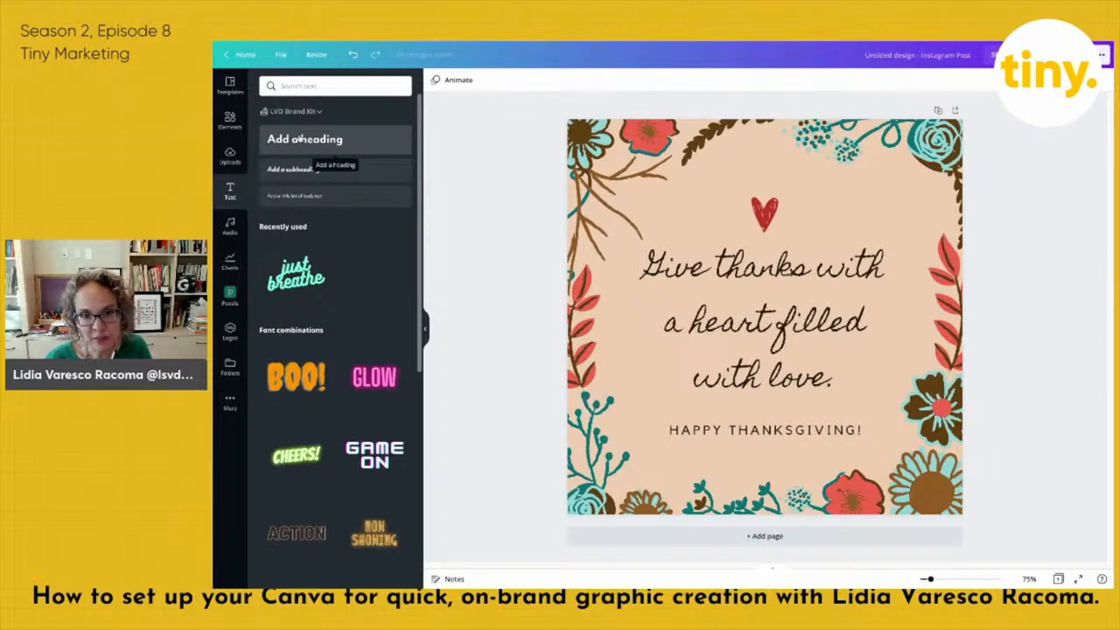
{"action": "left_click", "coordinate": [292, 201]}
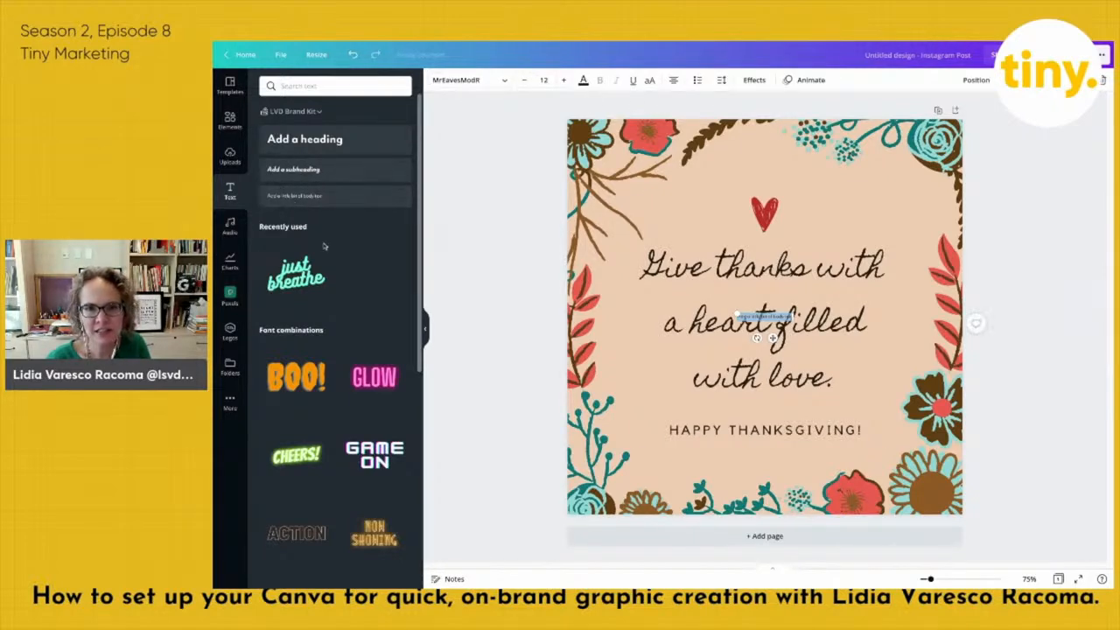
{"action": "left_click_drag", "start_coordinate": [771, 339], "coordinate": [748, 477]}
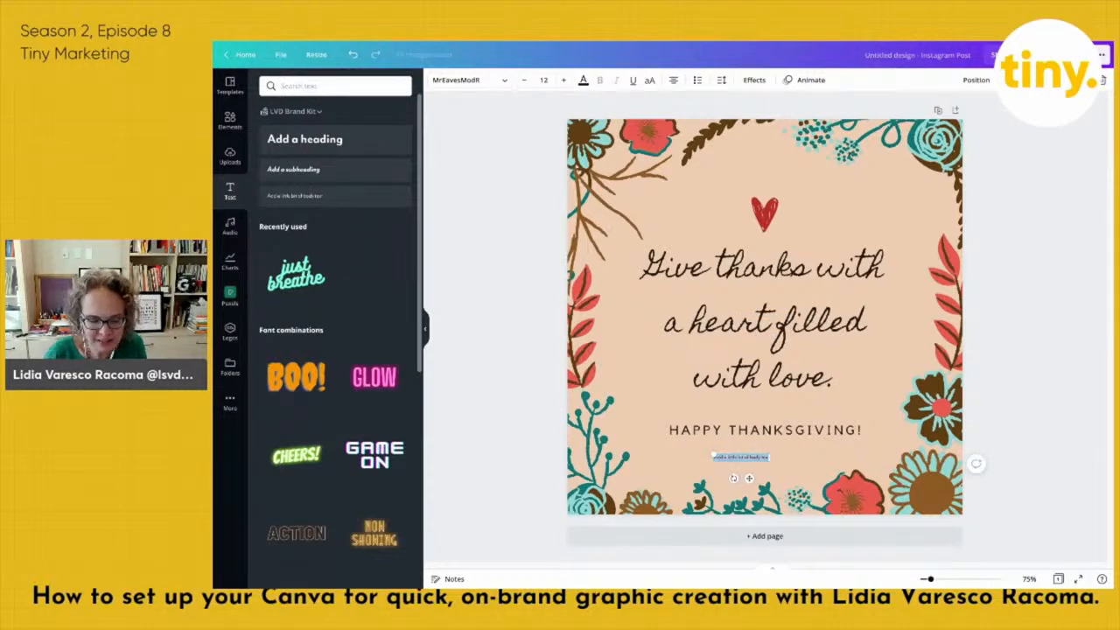
{"action": "type", "text": "@lsv Lidia"}
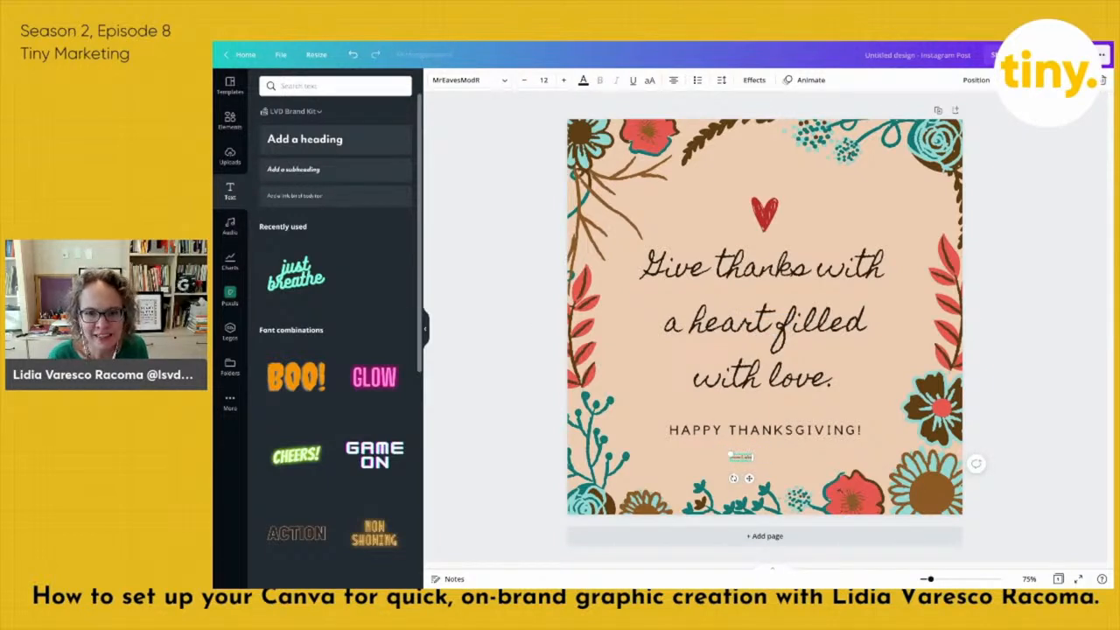
{"action": "type", "text": " Varesco R"}
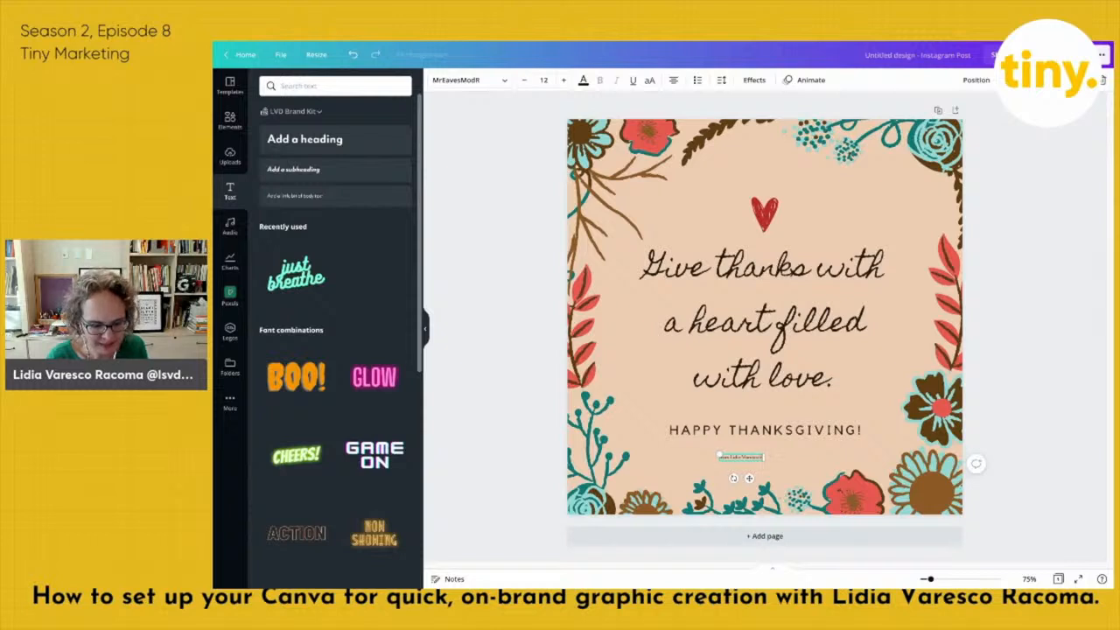
{"action": "type", "text": "acoma"}
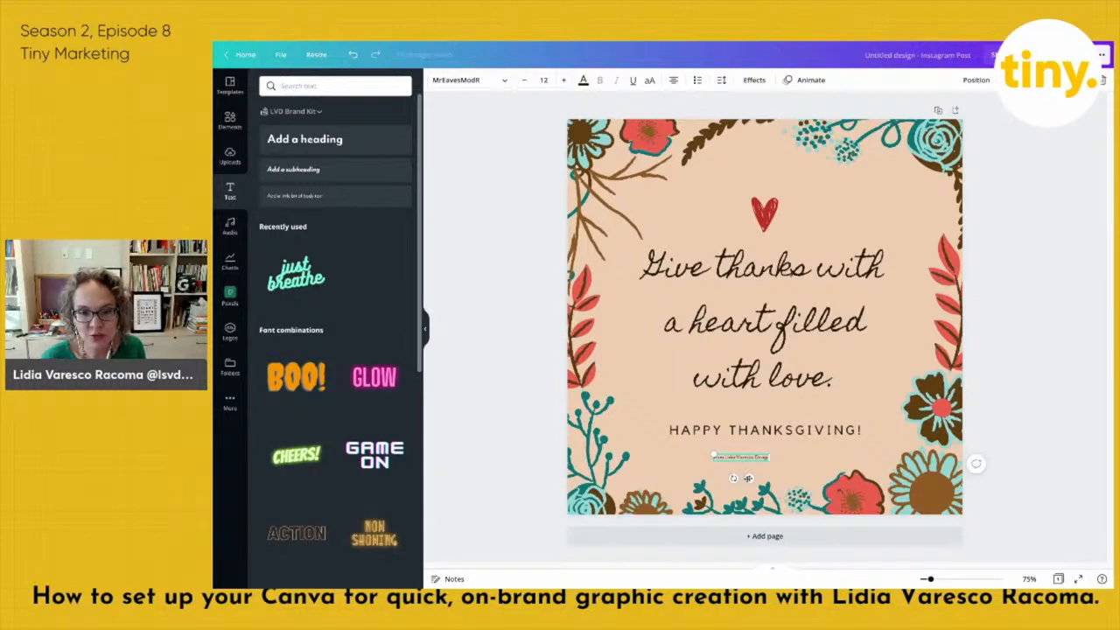
Enlarge the "from" line, center it under the greeting, and move the quote group up slightly to make room
{"action": "left_click_drag", "start_coordinate": [712, 456], "coordinate": [858, 443]}
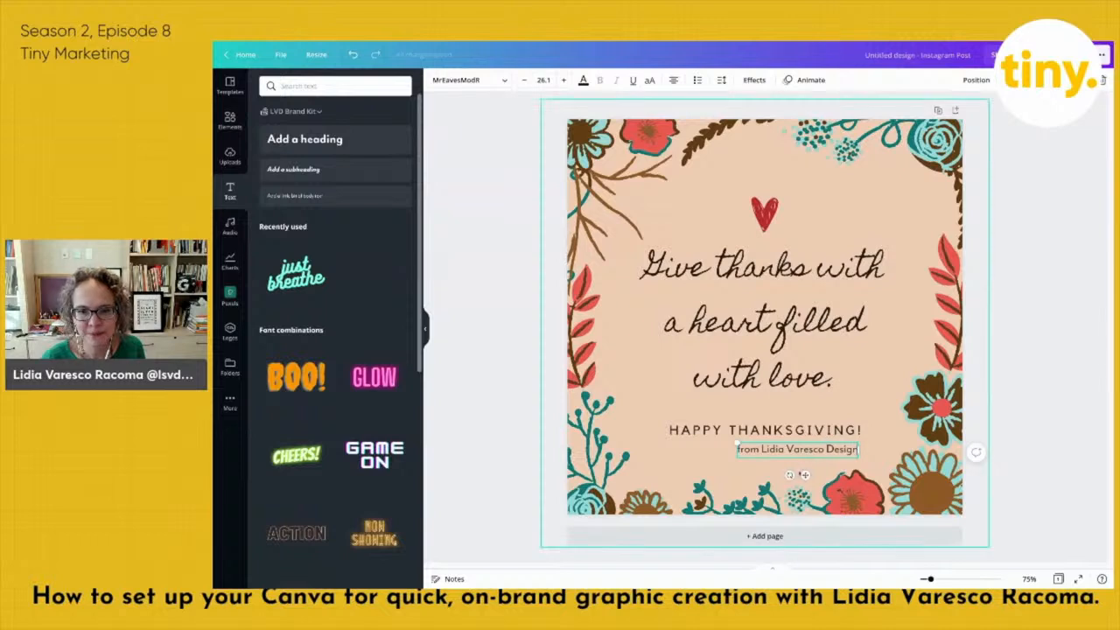
{"action": "left_click_drag", "start_coordinate": [803, 474], "coordinate": [771, 483]}
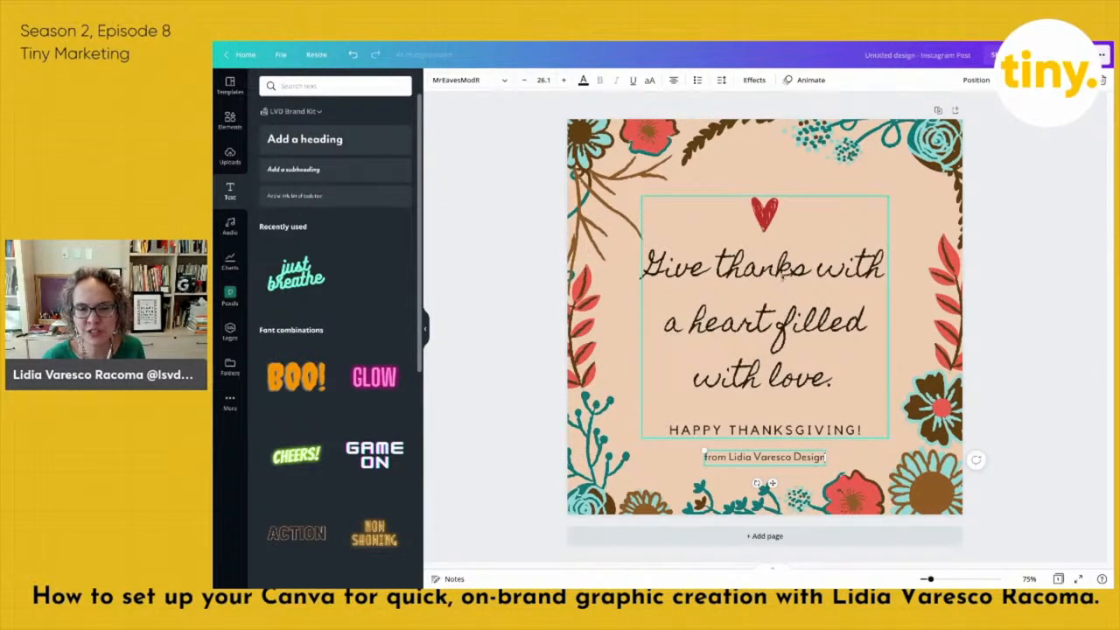
{"action": "left_click_drag", "start_coordinate": [783, 272], "coordinate": [783, 250]}
{"action": "left_click", "coordinate": [822, 451]}
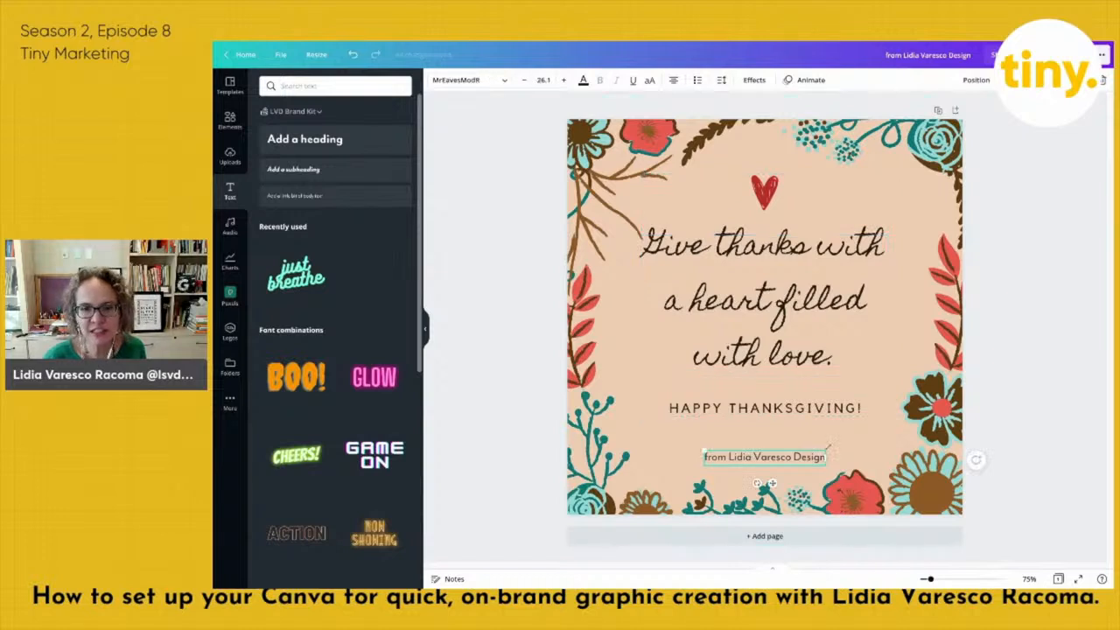
{"action": "left_click_drag", "start_coordinate": [825, 450], "coordinate": [792, 443]}
{"action": "left_click", "coordinate": [531, 327]}
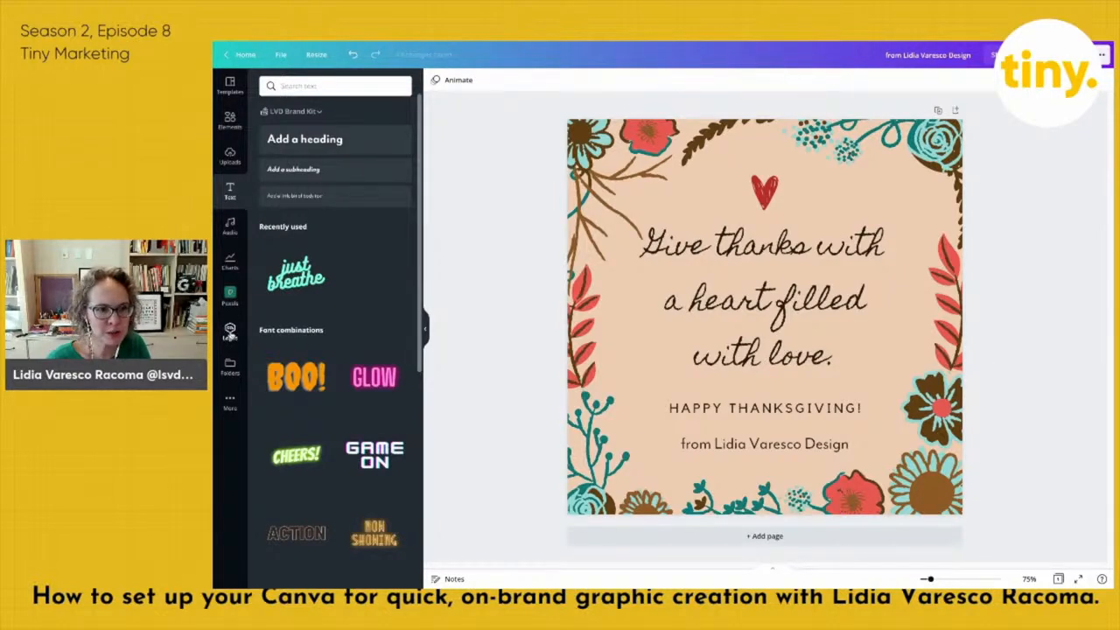
Add the sun logo from the LVD Brand Kit, shrink it and place it beside the red heart
{"action": "left_click", "coordinate": [229, 332]}
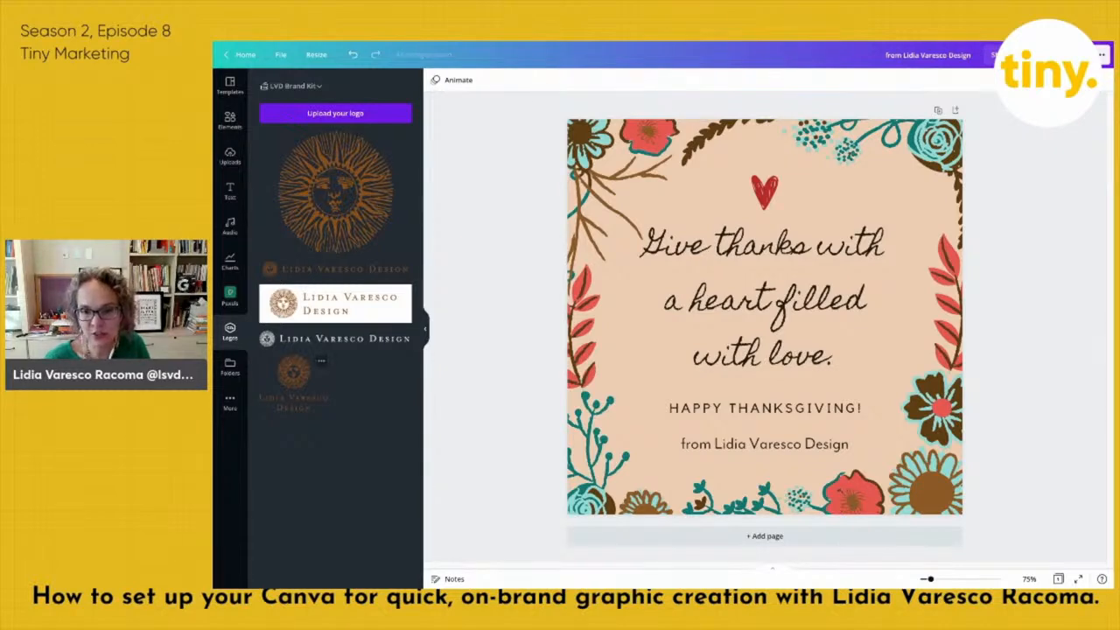
{"action": "left_click", "coordinate": [378, 227]}
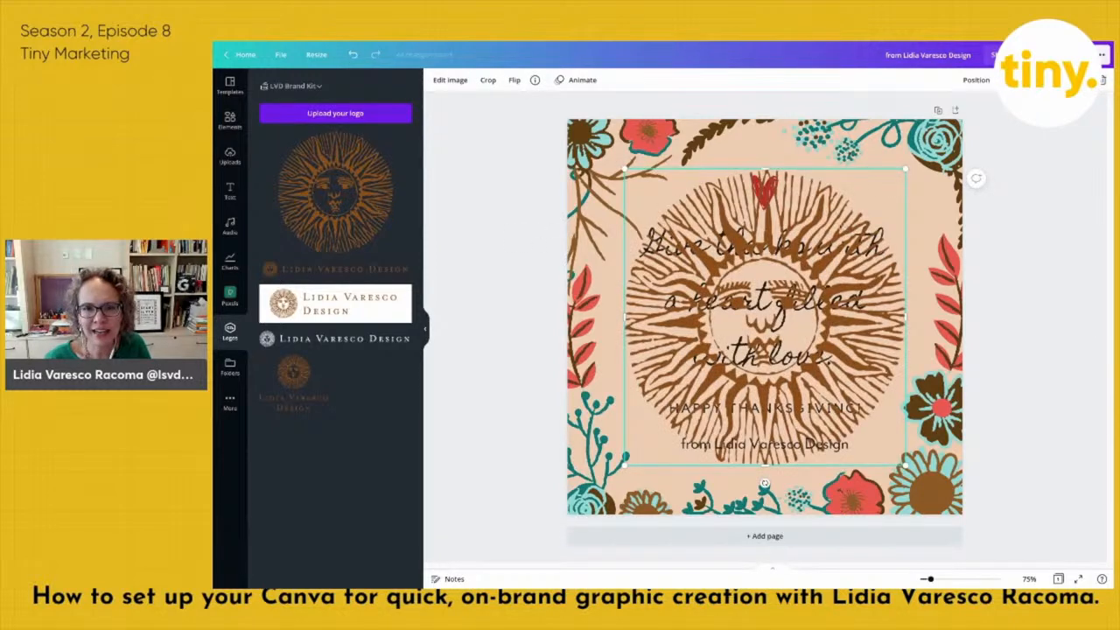
{"action": "left_click_drag", "start_coordinate": [857, 241], "coordinate": [813, 182]}
{"action": "left_click_drag", "start_coordinate": [861, 404], "coordinate": [704, 238]}
{"action": "left_click_drag", "start_coordinate": [635, 174], "coordinate": [874, 199]}
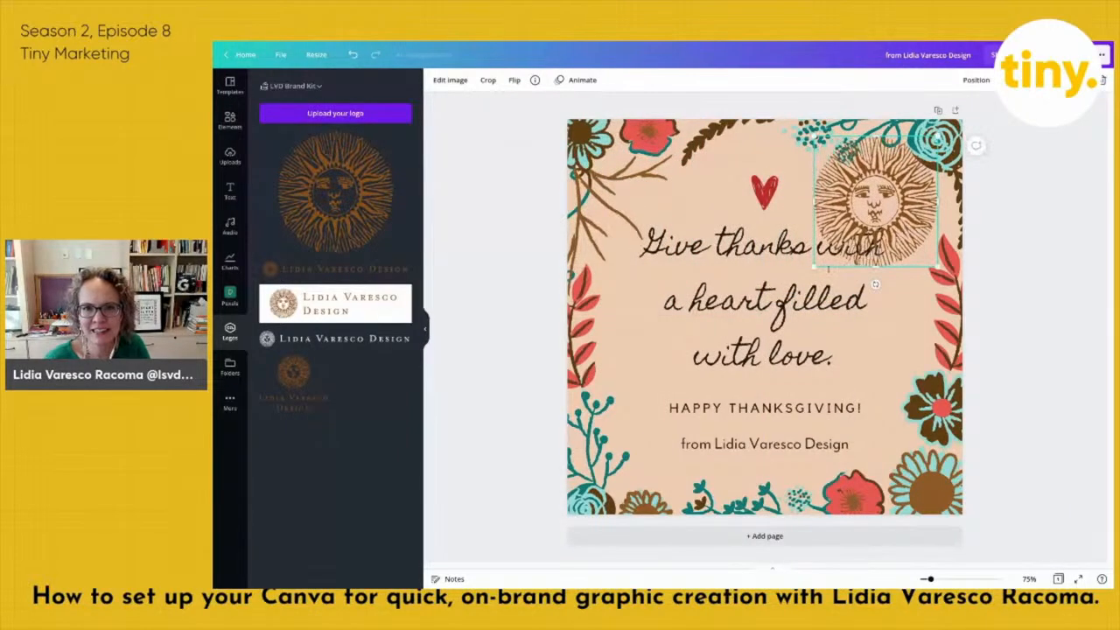
{"action": "left_click_drag", "start_coordinate": [812, 269], "coordinate": [856, 224]}
{"action": "left_click_drag", "start_coordinate": [906, 176], "coordinate": [844, 187]}
Move the quote group down slightly, ungroup it and delete the red heart
{"action": "left_click", "coordinate": [774, 198]}
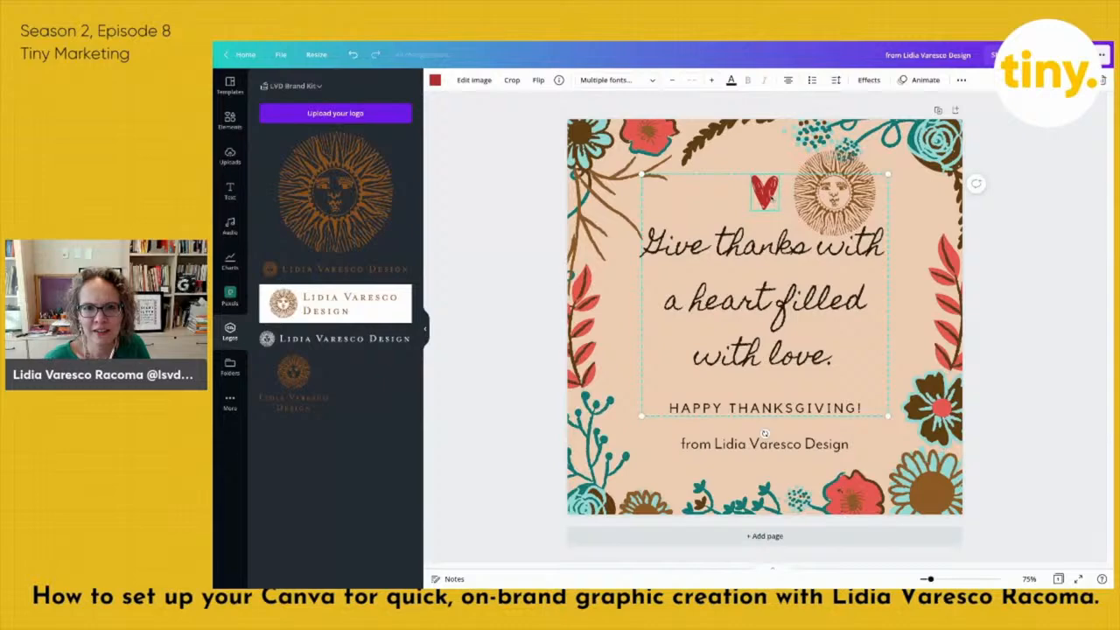
{"action": "left_click_drag", "start_coordinate": [764, 433], "coordinate": [764, 439]}
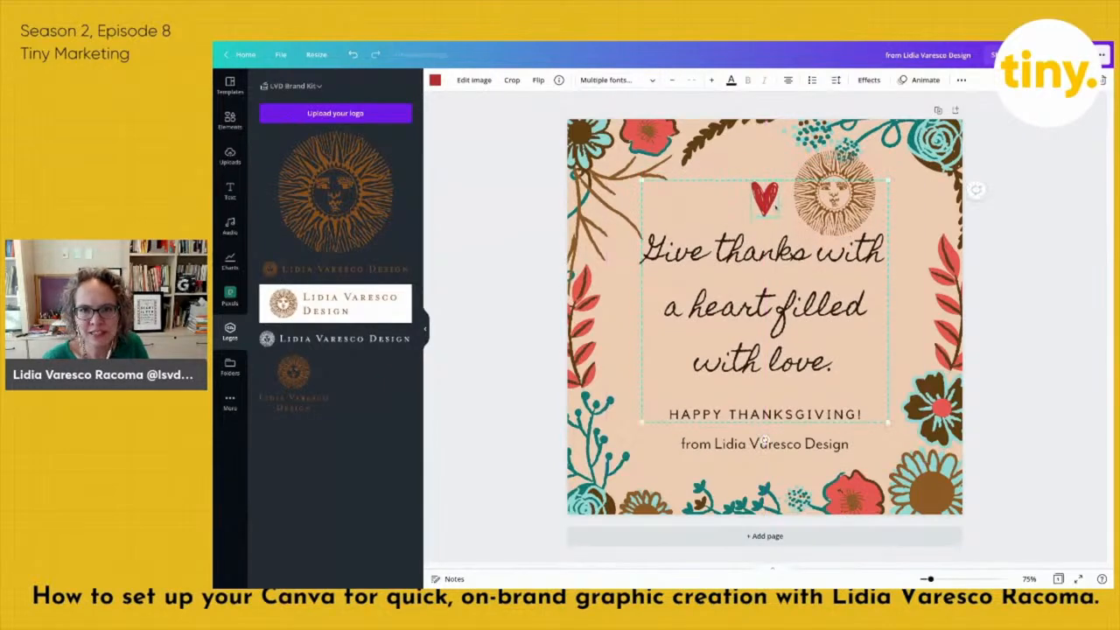
{"action": "right_click", "coordinate": [773, 208]}
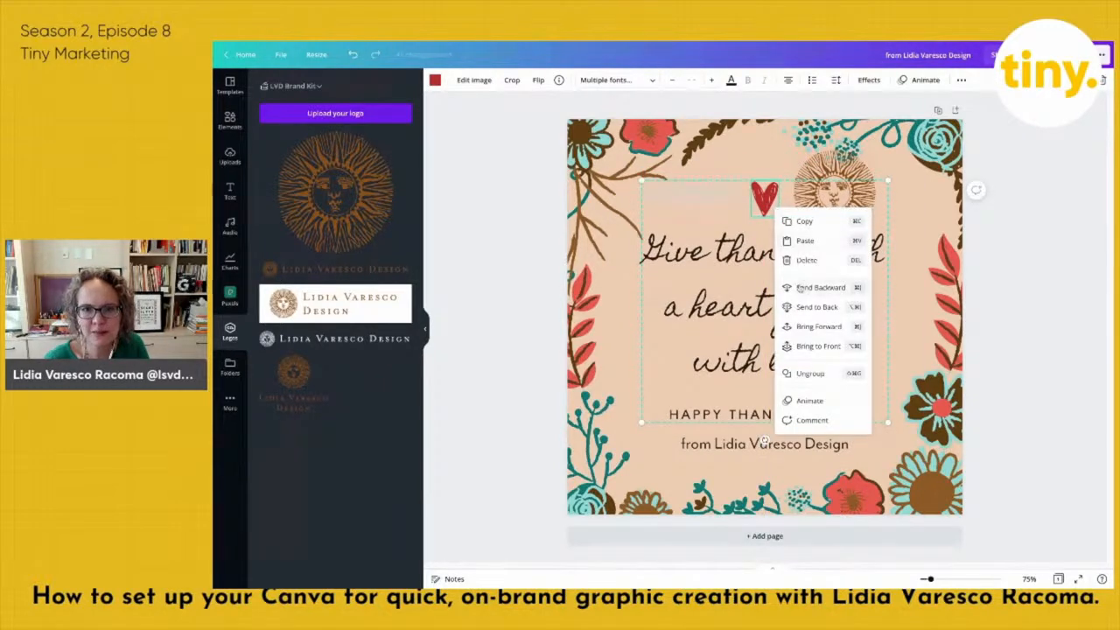
{"action": "left_click", "coordinate": [807, 372]}
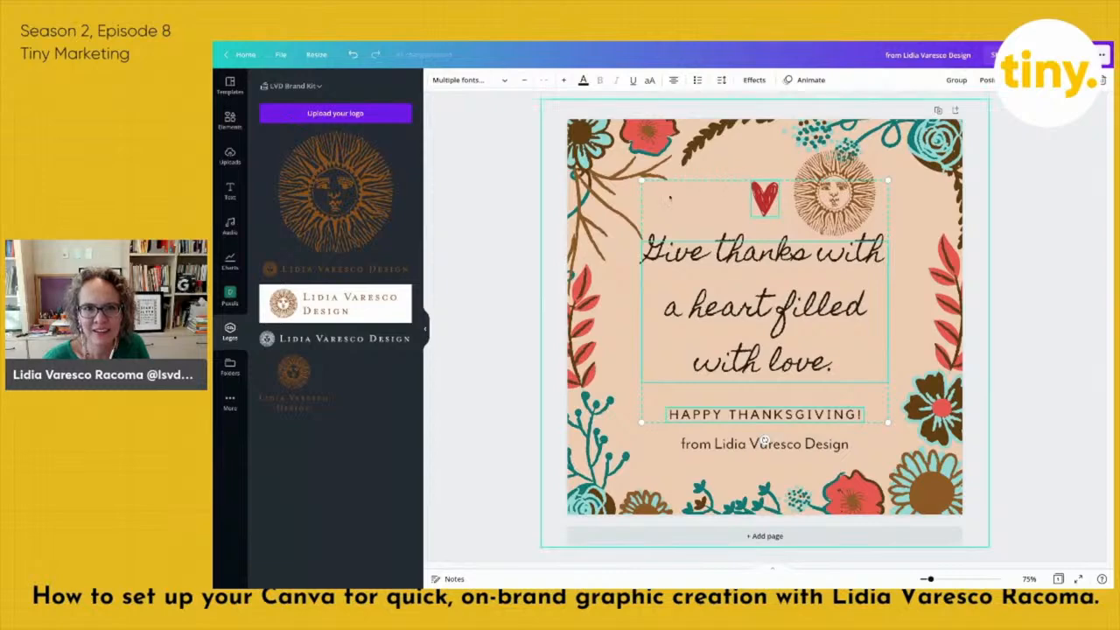
{"action": "left_click", "coordinate": [752, 223]}
{"action": "left_click", "coordinate": [761, 201]}
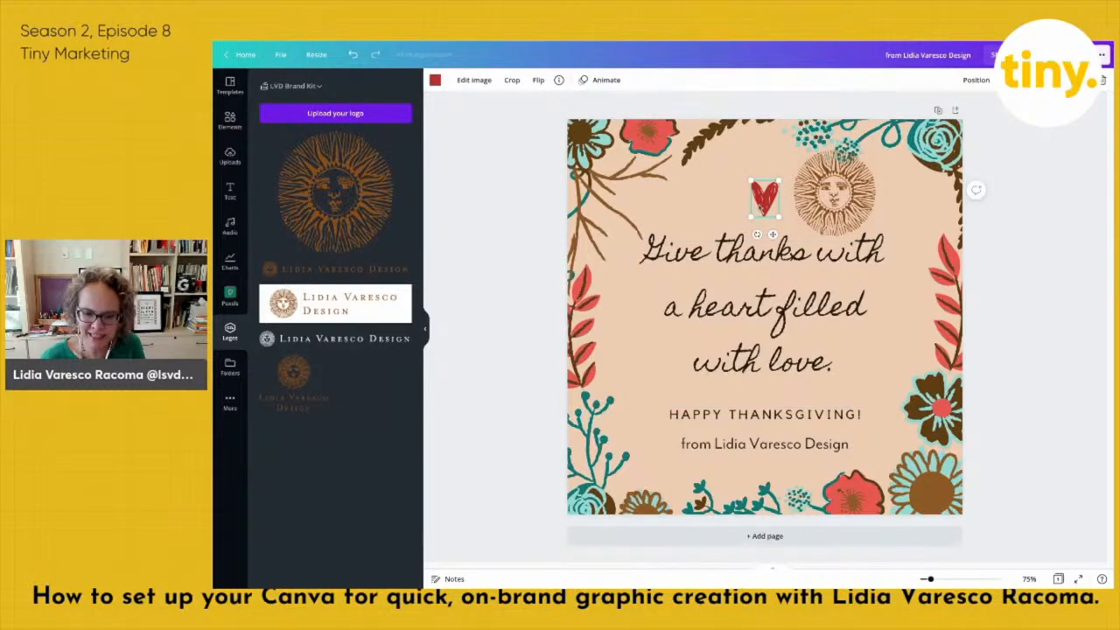
{"action": "key", "text": "Delete"}
Center the sun logo above the quote in the heart's place and lower the quote text slightly to make room
{"action": "left_click_drag", "start_coordinate": [834, 193], "coordinate": [757, 184]}
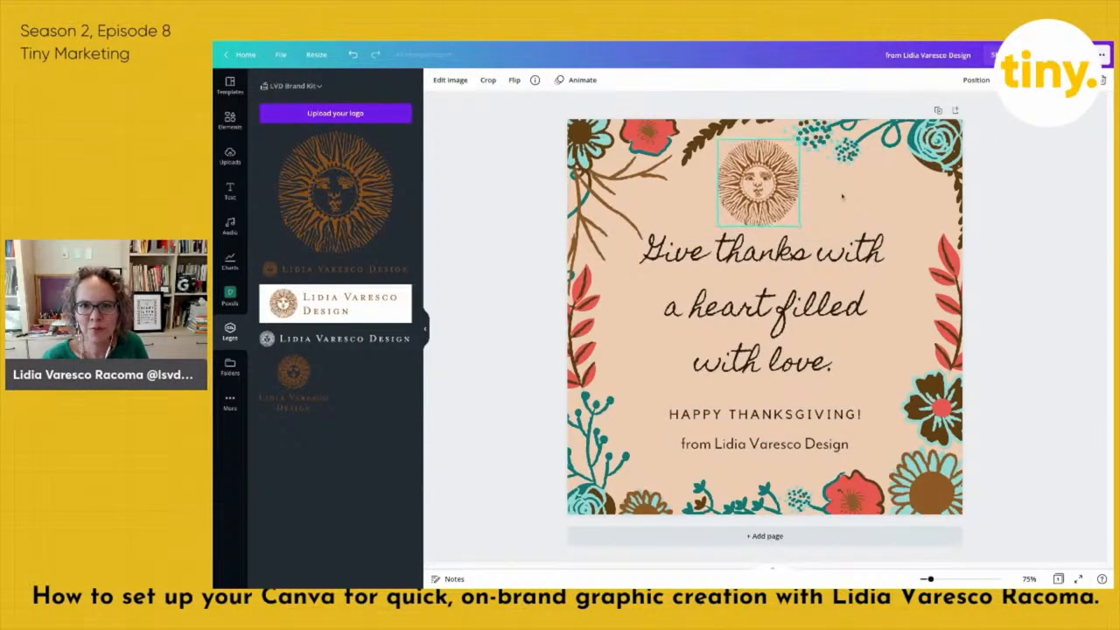
{"action": "left_click", "coordinate": [783, 270]}
{"action": "left_click_drag", "start_coordinate": [783, 271], "coordinate": [783, 280]}
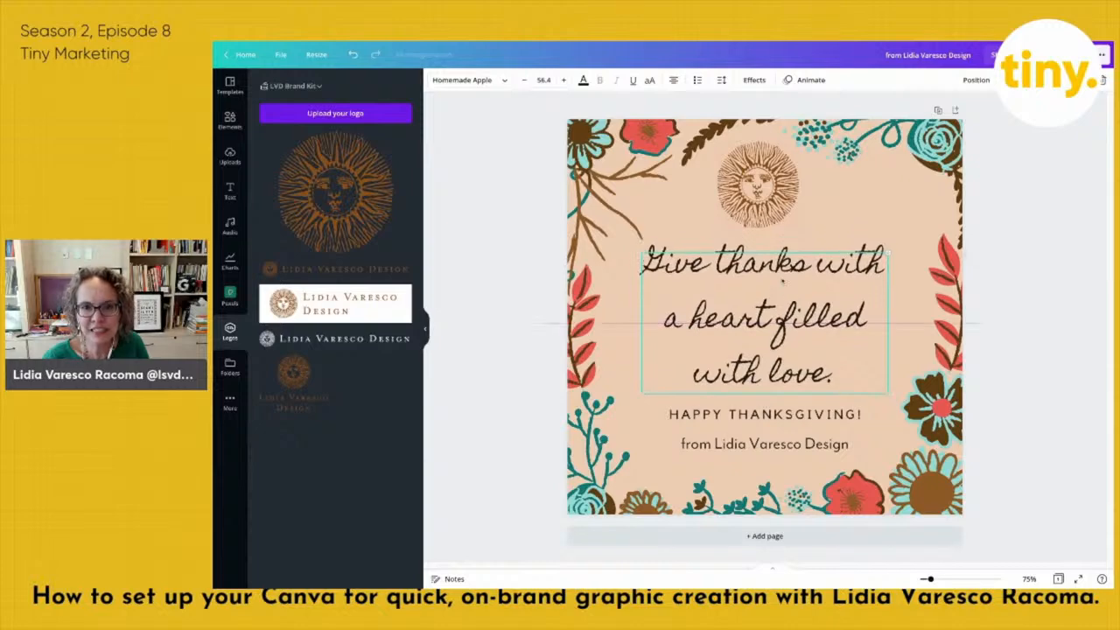
{"action": "left_click_drag", "start_coordinate": [758, 184], "coordinate": [764, 188]}
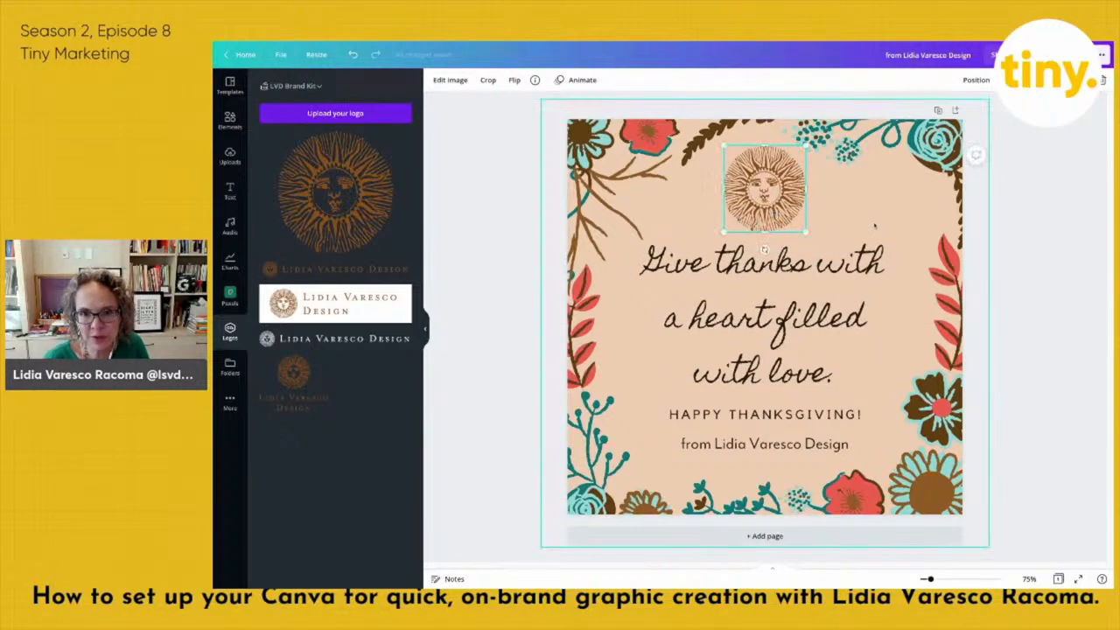
{"action": "left_click", "coordinate": [1024, 228]}
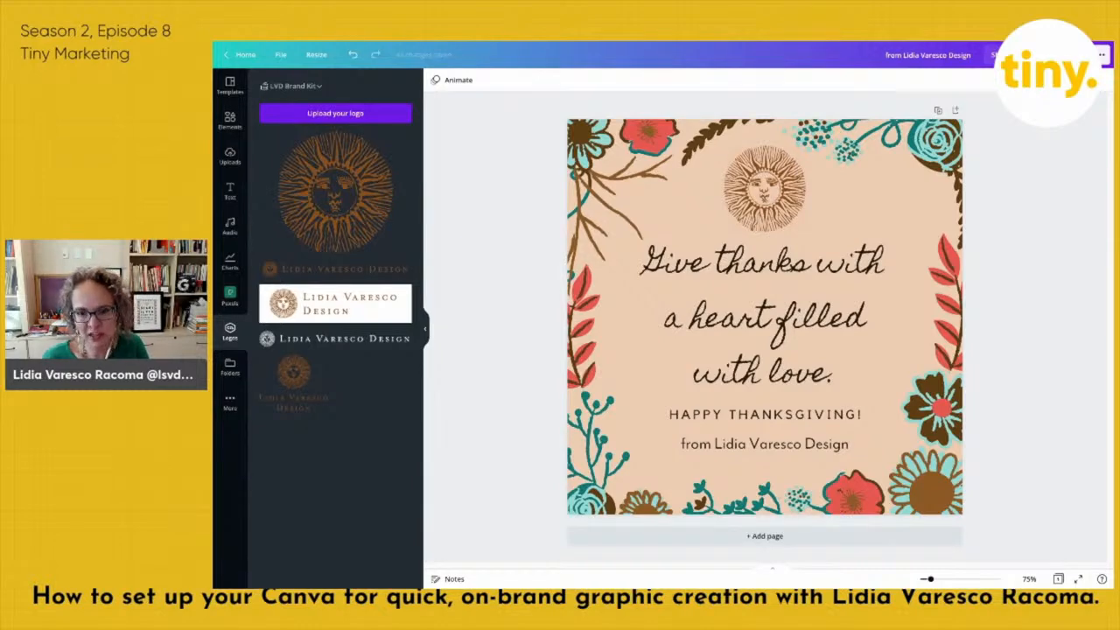
Return to the home page, reopen the Thanksgiving post and look at its sharing options
{"action": "left_click", "coordinate": [245, 55]}
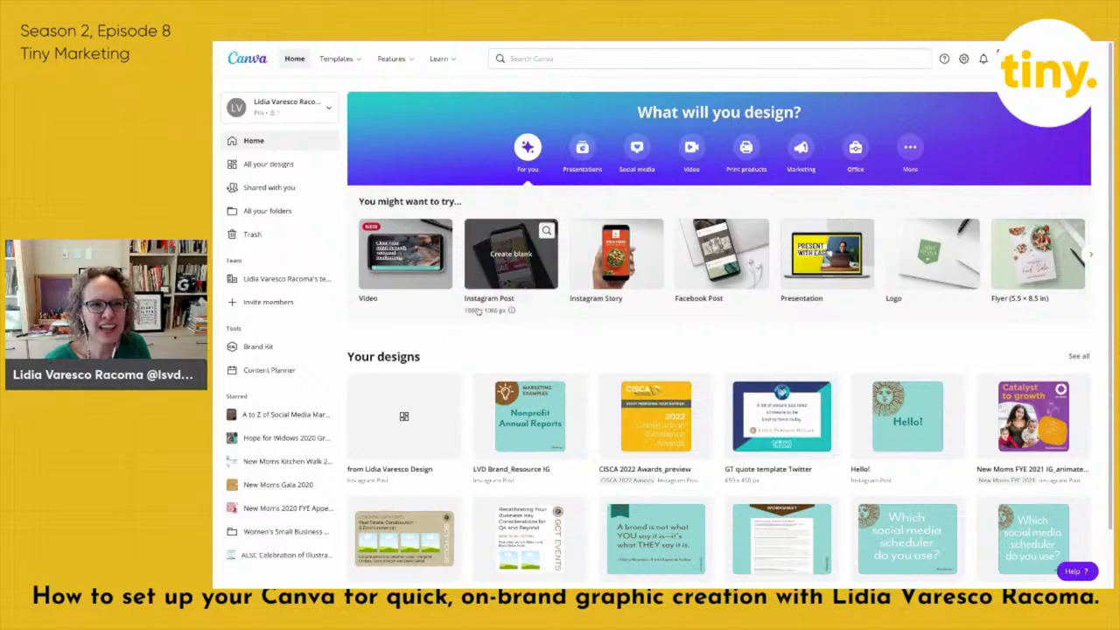
{"action": "mouse_move", "coordinate": [383, 66]}
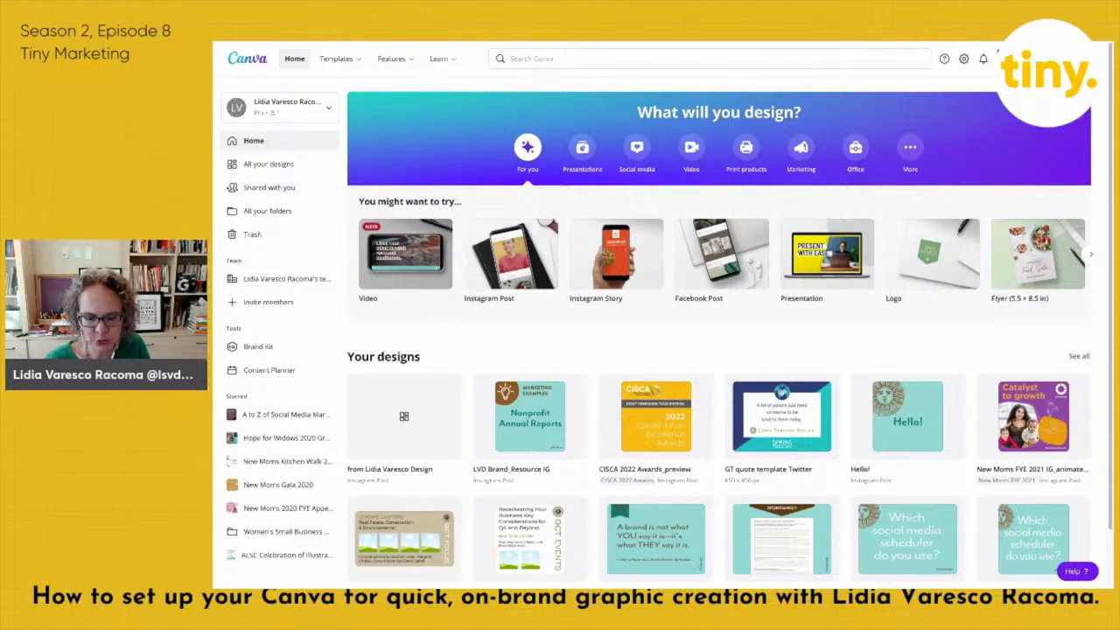
{"action": "left_click", "coordinate": [1029, 58]}
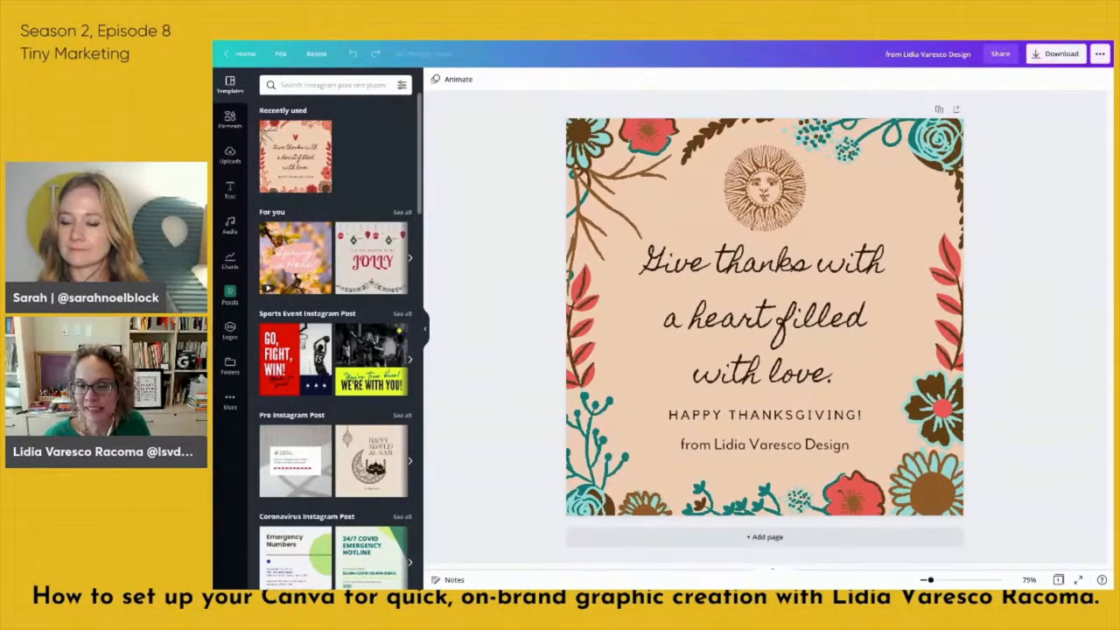
{"action": "left_click", "coordinate": [1000, 54]}
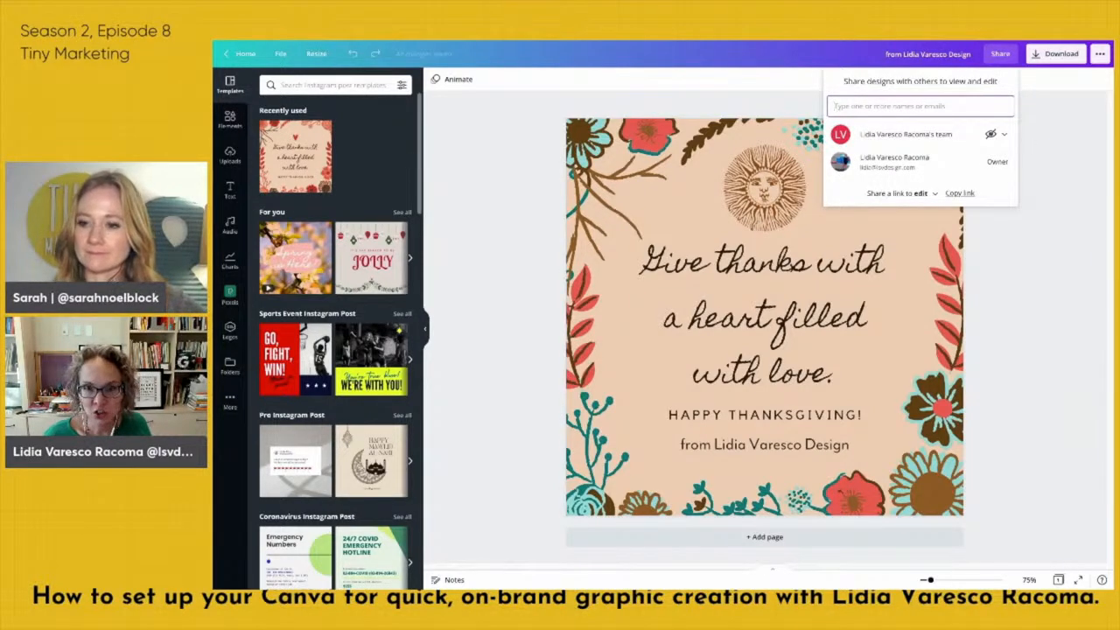
{"action": "left_click", "coordinate": [1032, 167]}
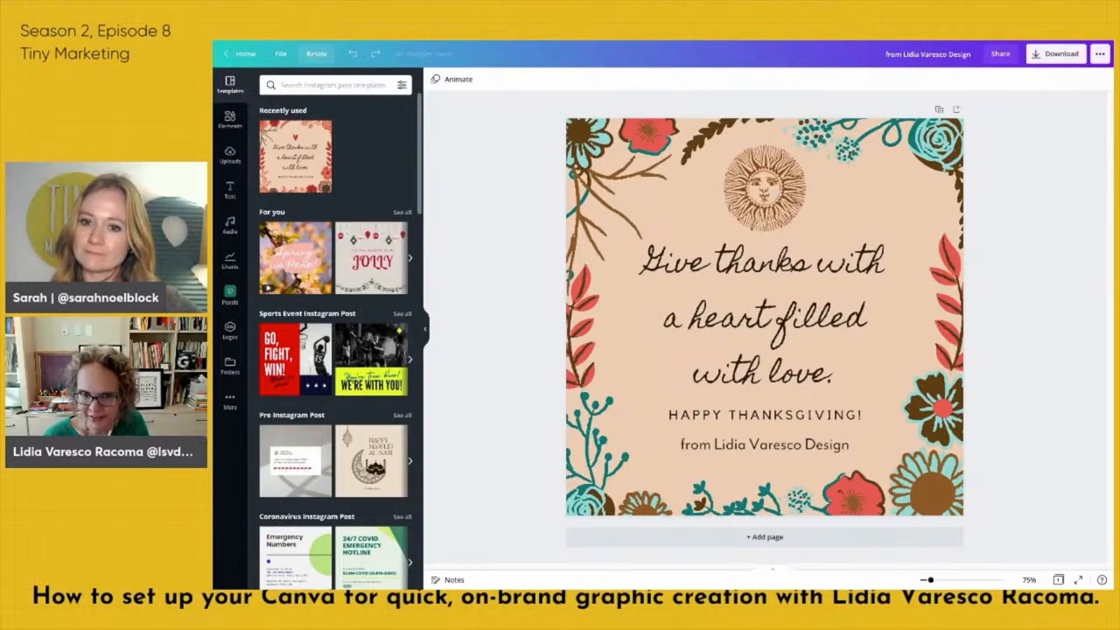
Make a resized copy of the Thanksgiving post in the Facebook Post format
{"action": "left_click", "coordinate": [330, 56]}
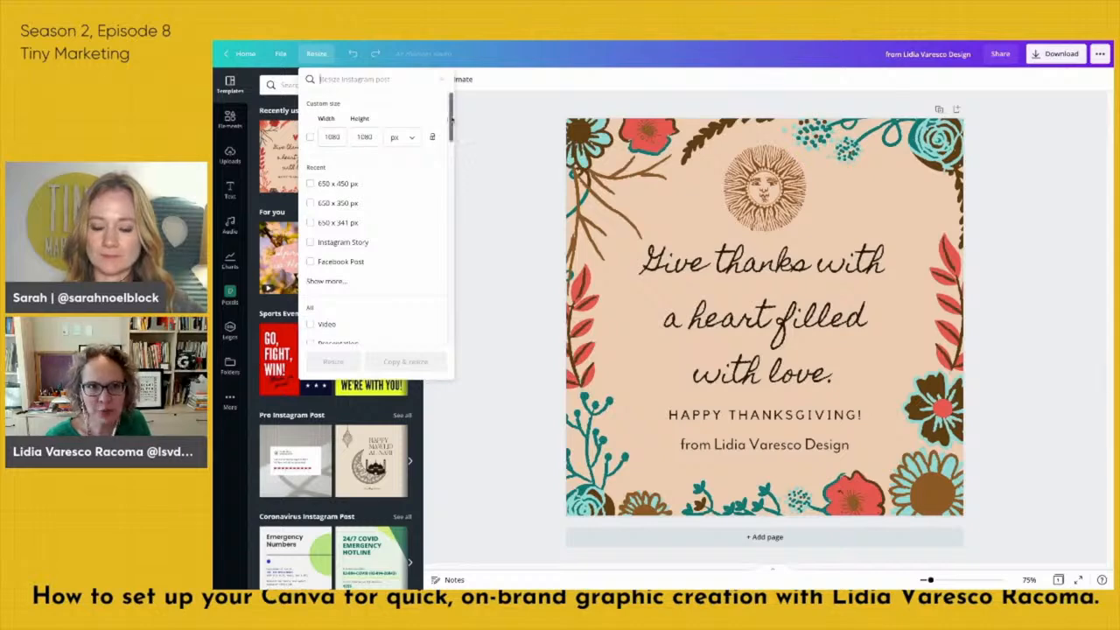
{"action": "left_click", "coordinate": [309, 262]}
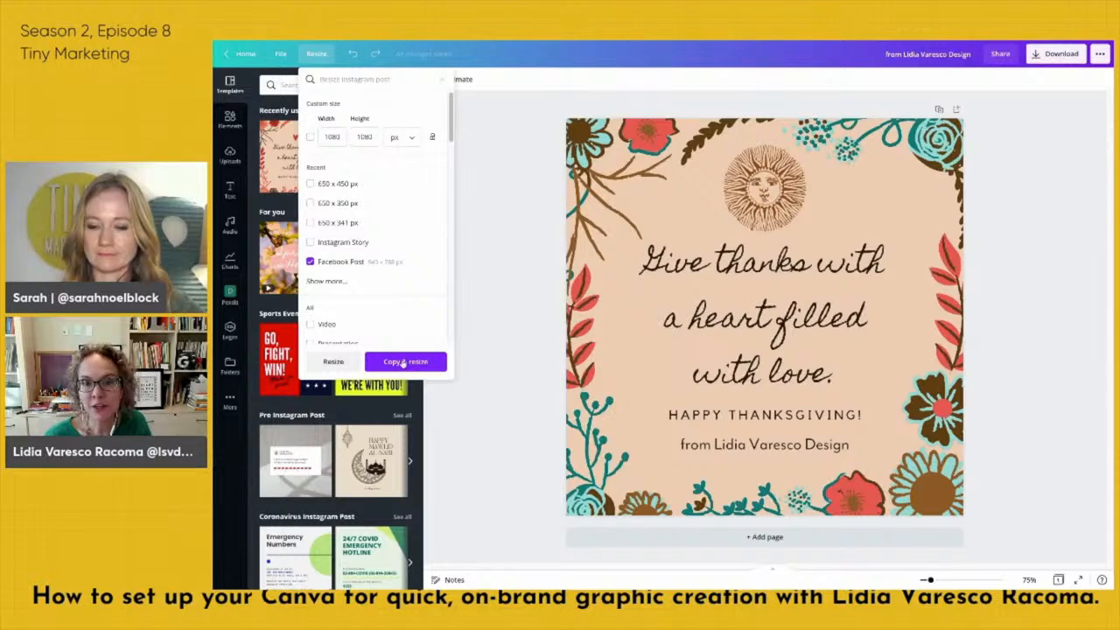
{"action": "left_click", "coordinate": [401, 362]}
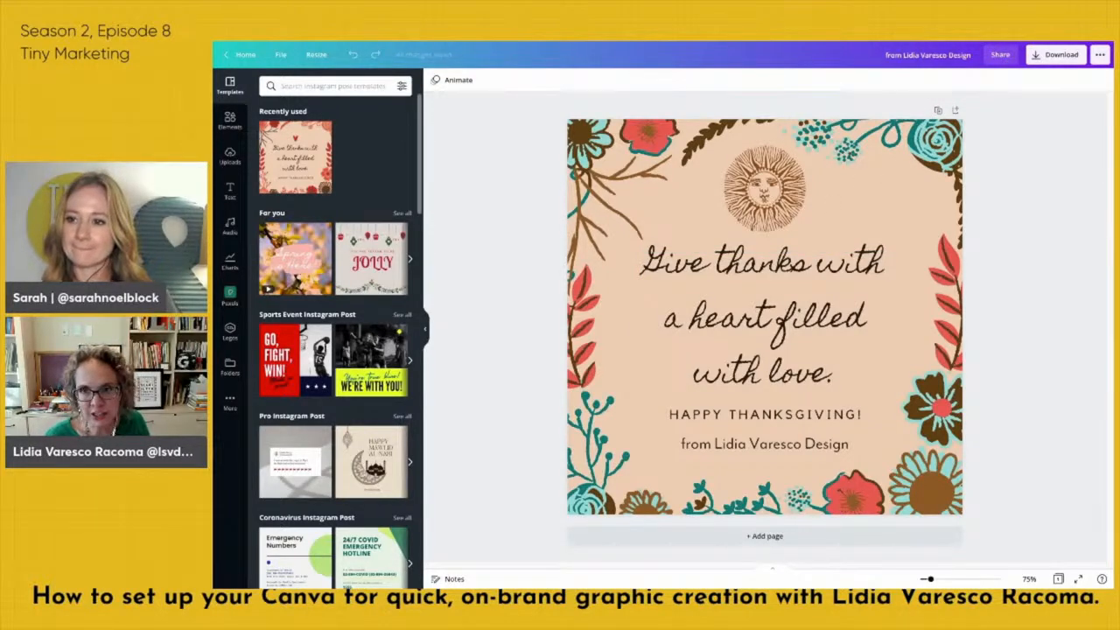
Set the Thanksgiving post's share link to use as template, change it to view, and close the sharing options
{"action": "left_click", "coordinate": [1002, 56]}
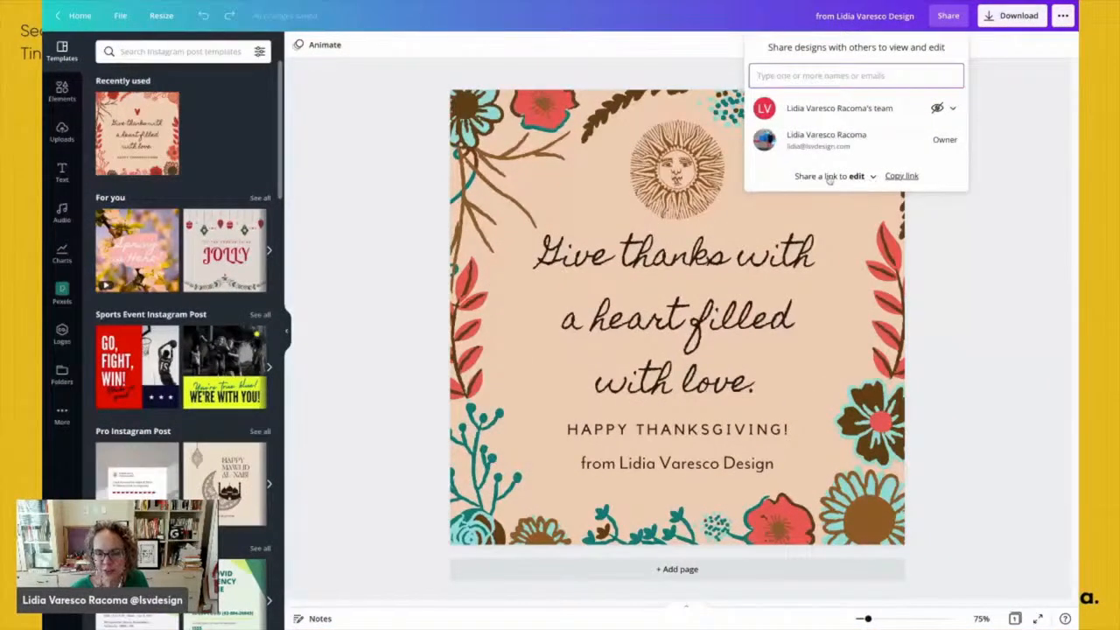
{"action": "left_click", "coordinate": [862, 178]}
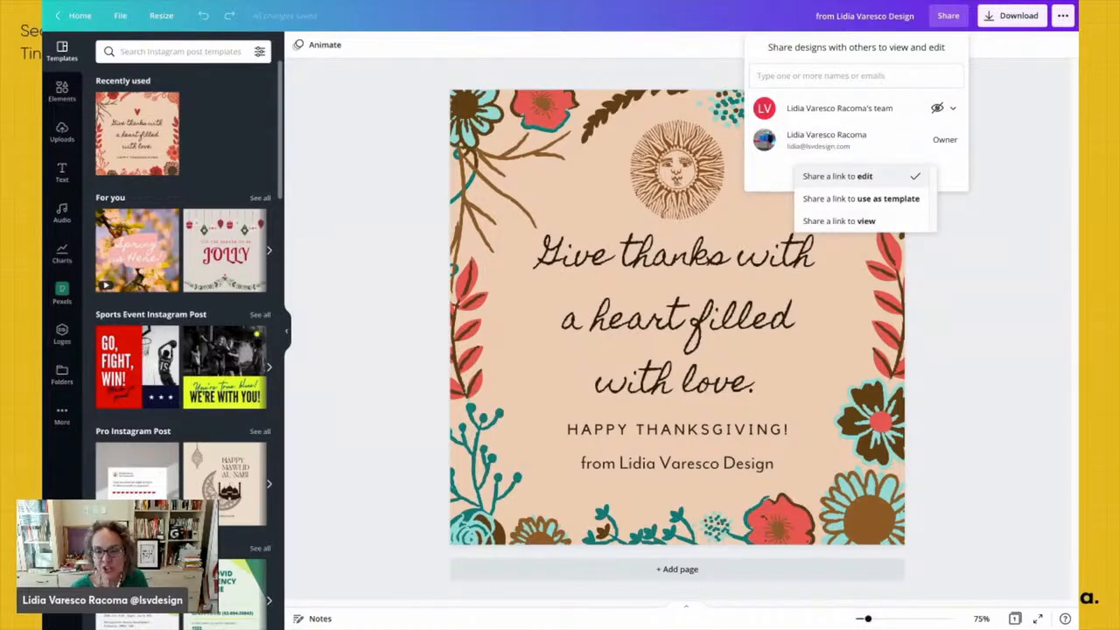
{"action": "left_click", "coordinate": [867, 200]}
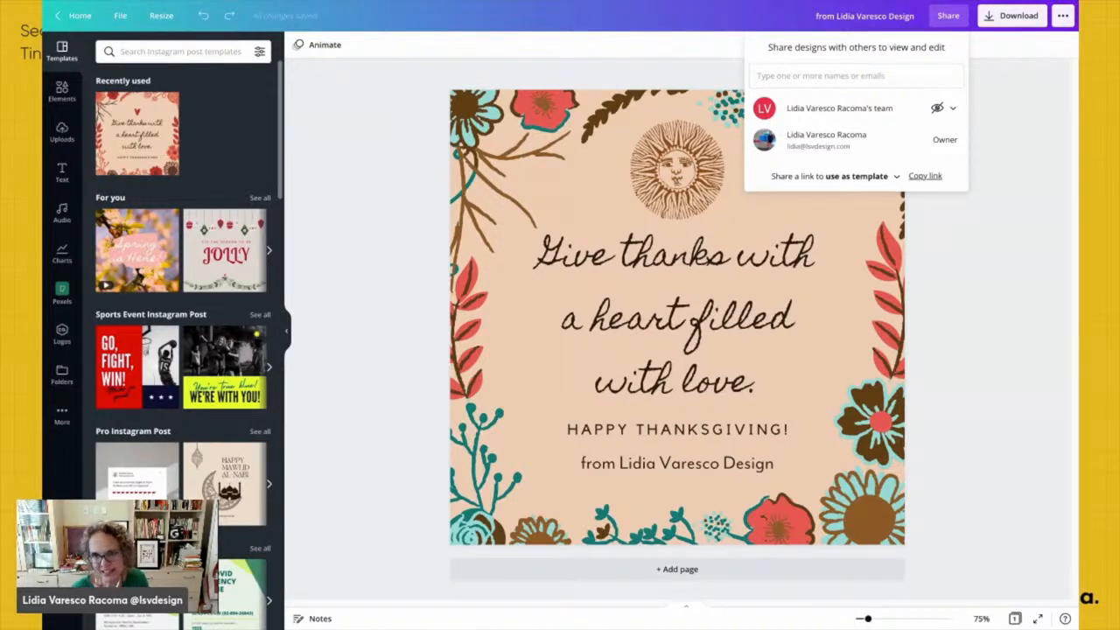
{"action": "left_click", "coordinate": [857, 176]}
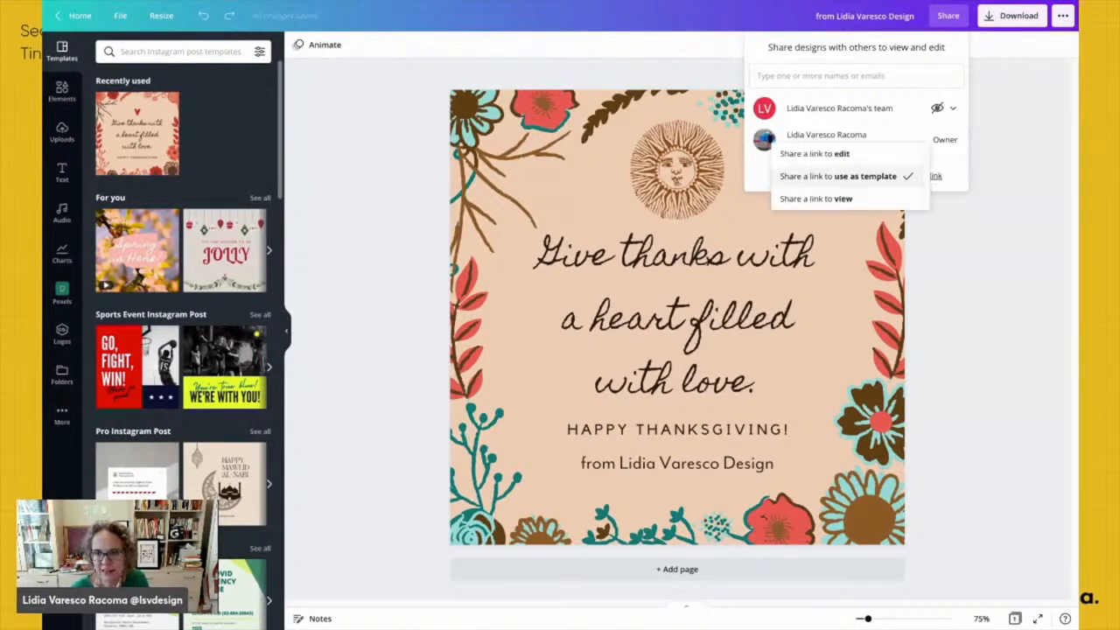
{"action": "left_click", "coordinate": [836, 199]}
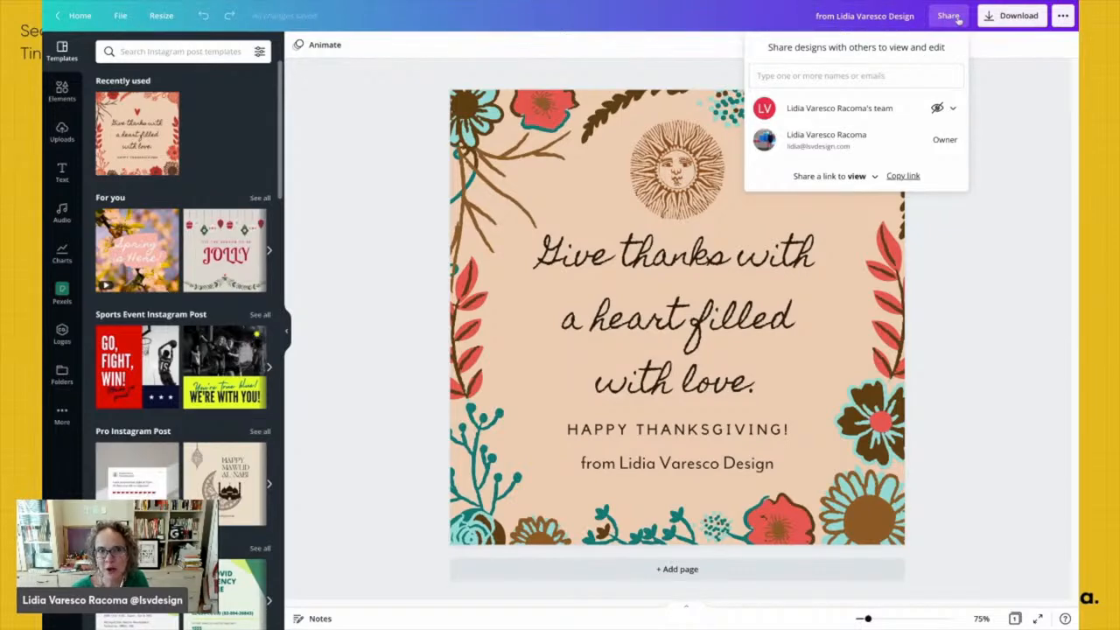
{"action": "left_click", "coordinate": [998, 110]}
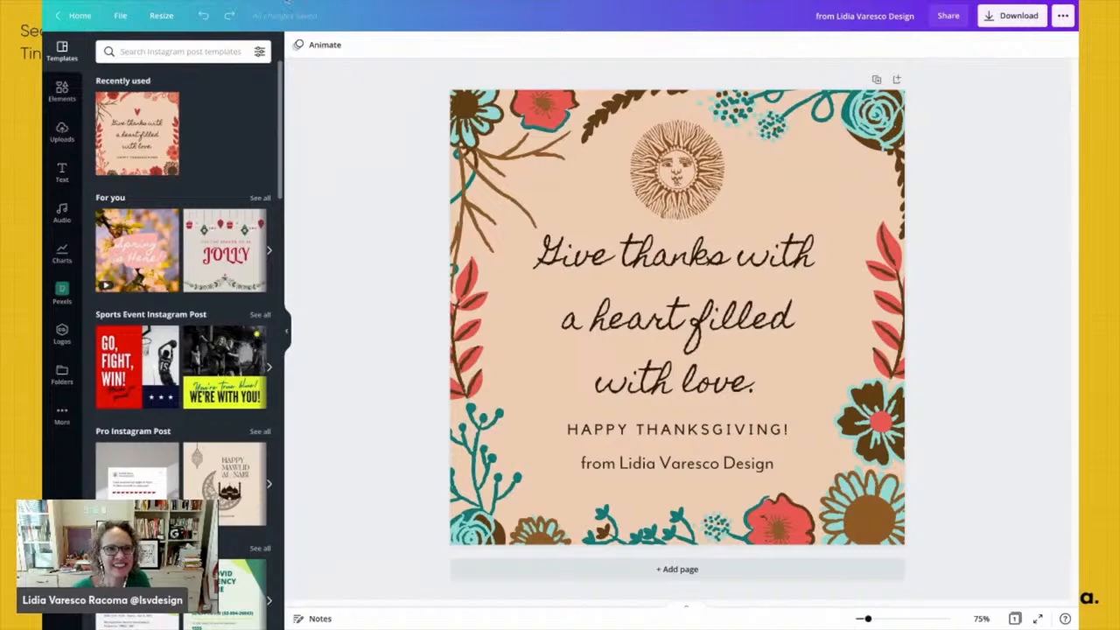
Leave the Thanksgiving post, start a blank Instagram post and fill its background with light aqua from the LVD palette
{"action": "left_click", "coordinate": [77, 16]}
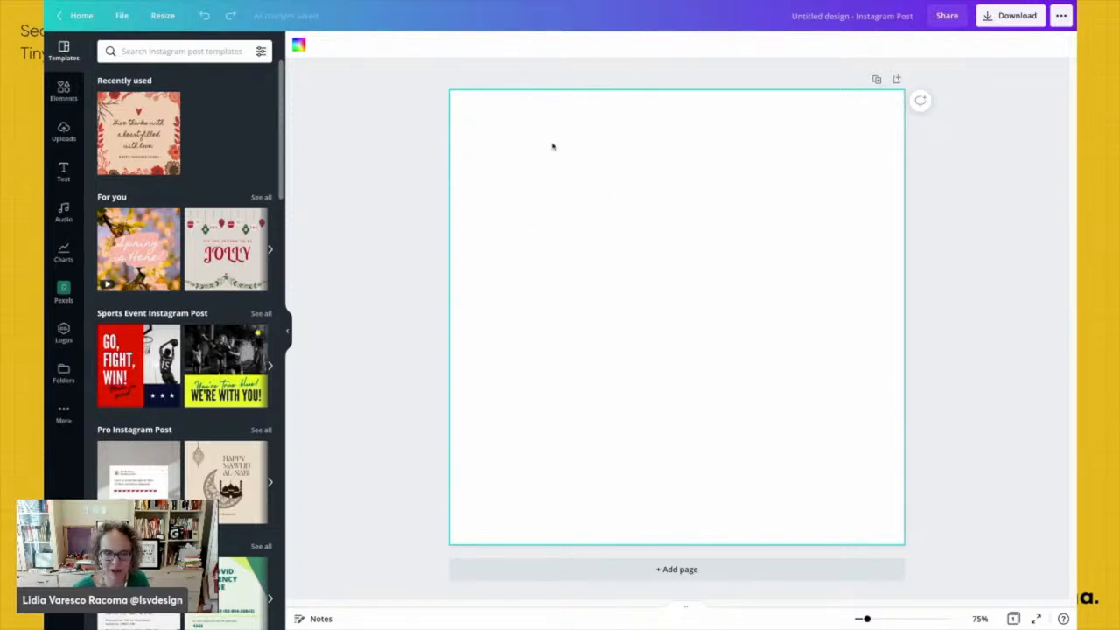
{"action": "left_click", "coordinate": [298, 47]}
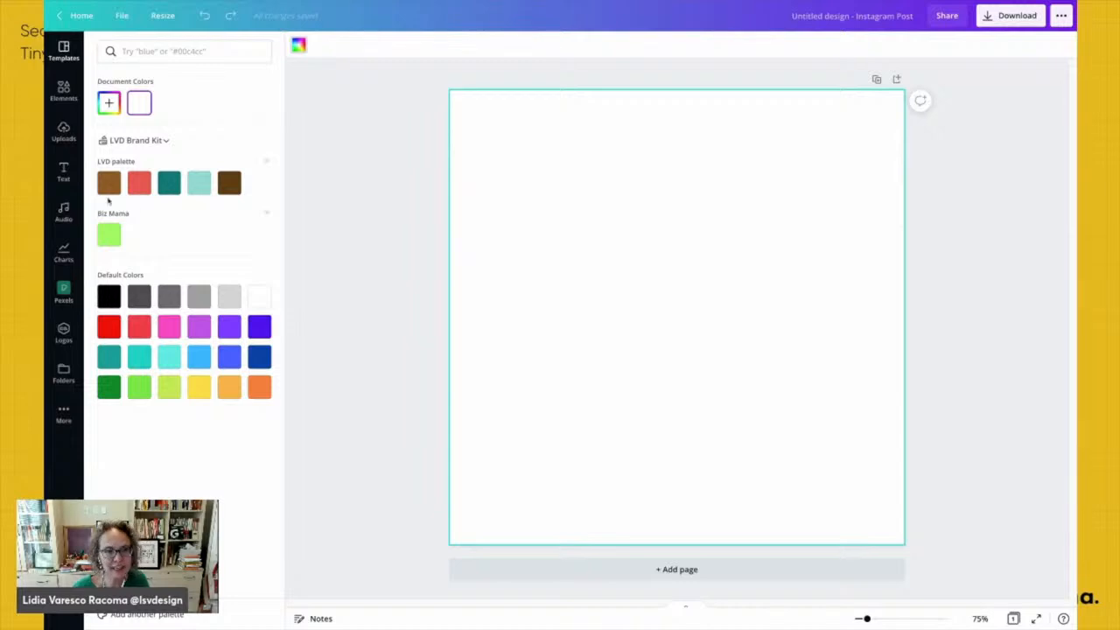
{"action": "left_click", "coordinate": [200, 186]}
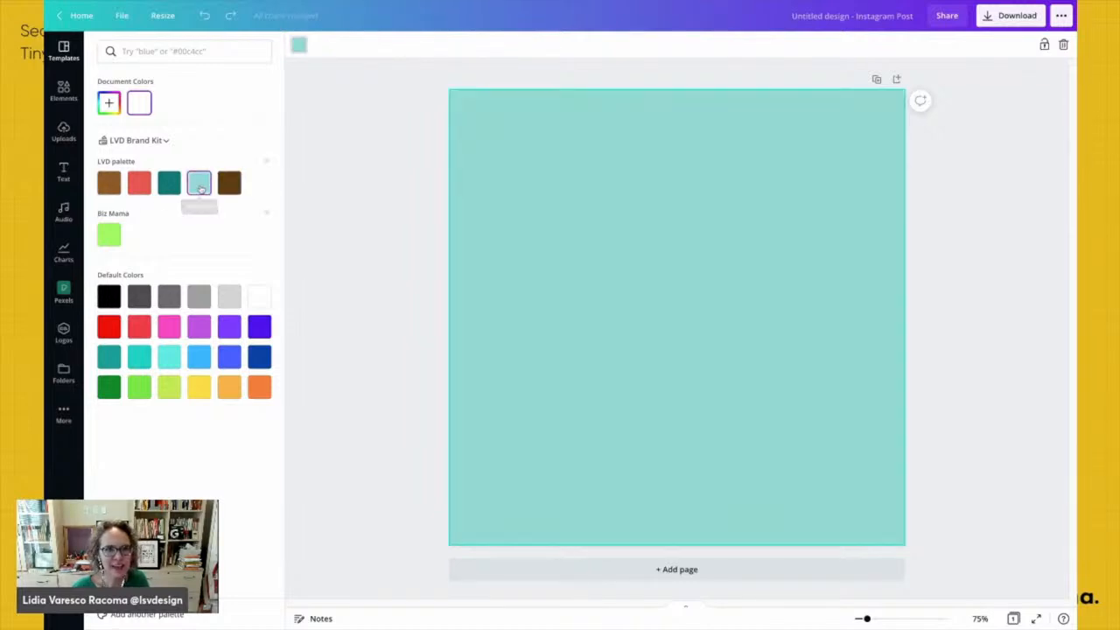
{"action": "left_click", "coordinate": [388, 194]}
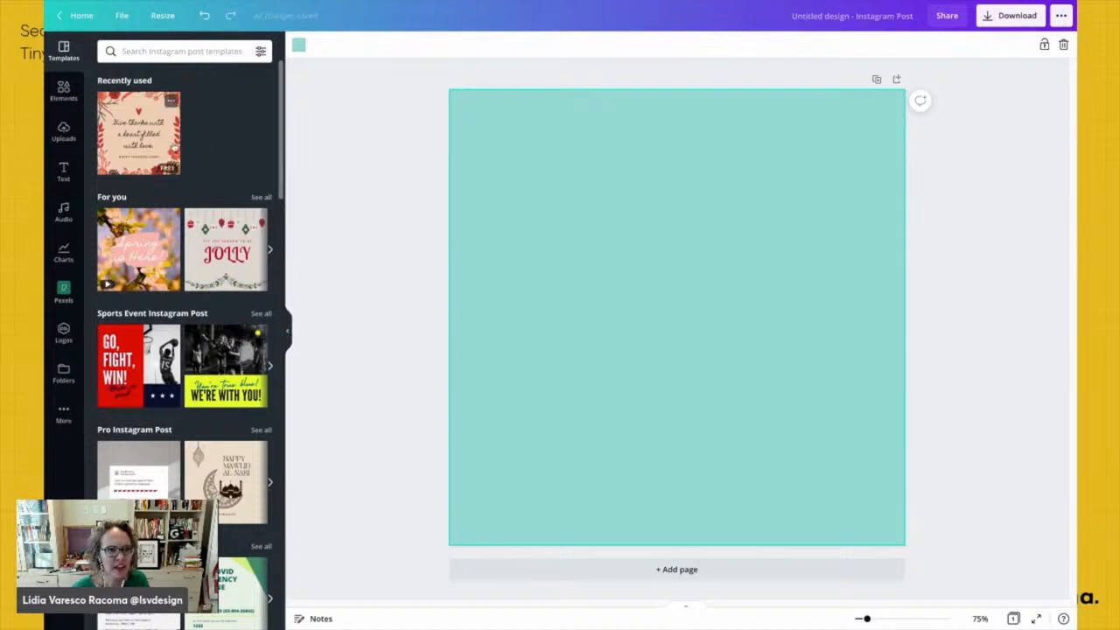
Add the stacked Lidia Varesco Design logo from the brand kit, shrink it and center it near the top of the page
{"action": "left_click", "coordinate": [63, 333]}
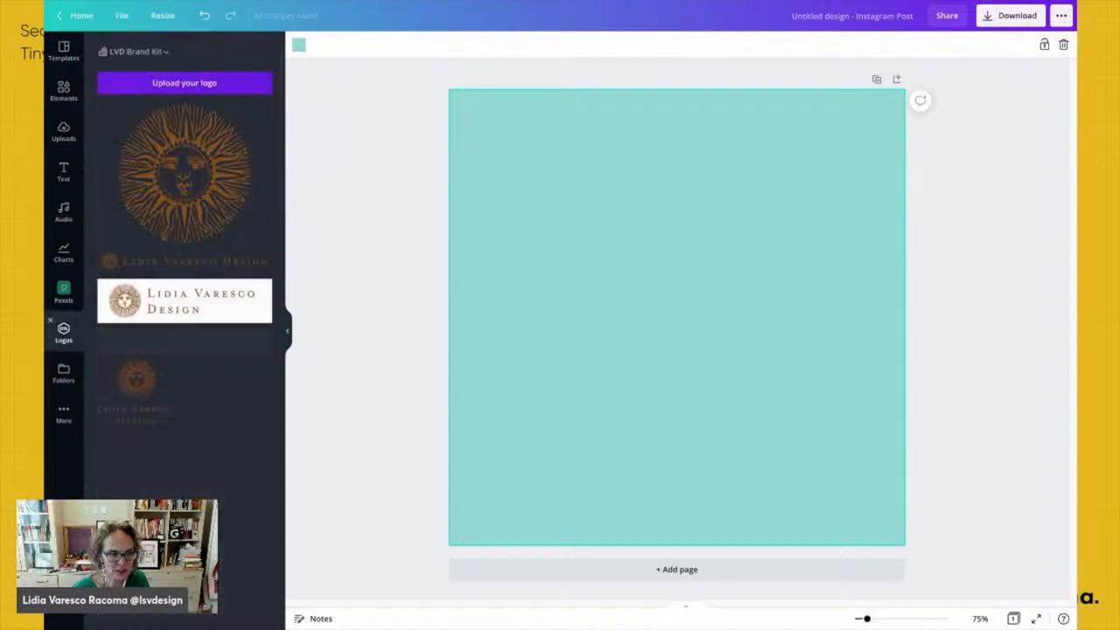
{"action": "left_click", "coordinate": [145, 394]}
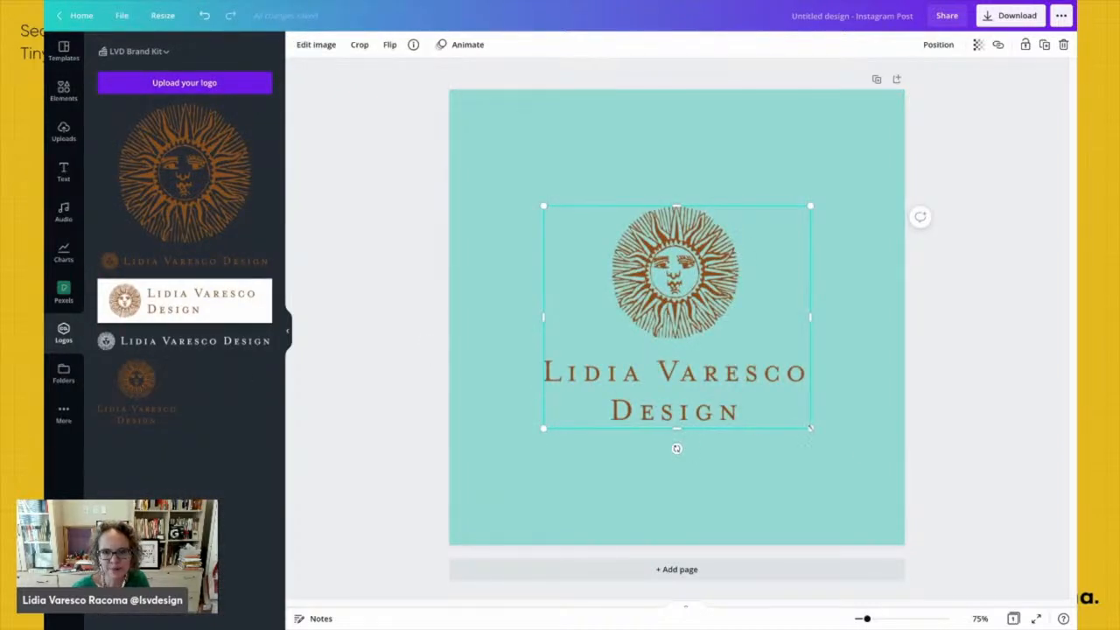
{"action": "left_click_drag", "start_coordinate": [810, 429], "coordinate": [747, 379]}
{"action": "left_click_drag", "start_coordinate": [611, 316], "coordinate": [643, 224]}
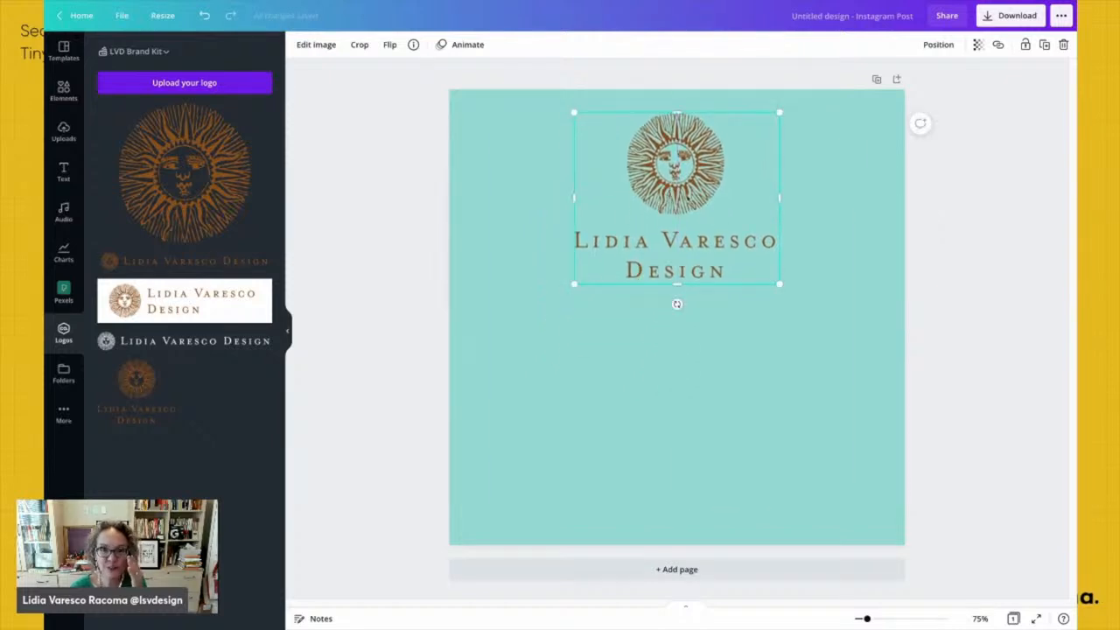
{"action": "mouse_move", "coordinate": [691, 189]}
{"action": "left_mouse_down"}
{"action": "mouse_move", "coordinate": [689, 203]}
{"action": "mouse_move", "coordinate": [687, 188]}
{"action": "mouse_move", "coordinate": [672, 192]}
{"action": "mouse_move", "coordinate": [692, 191]}
{"action": "left_mouse_up"}
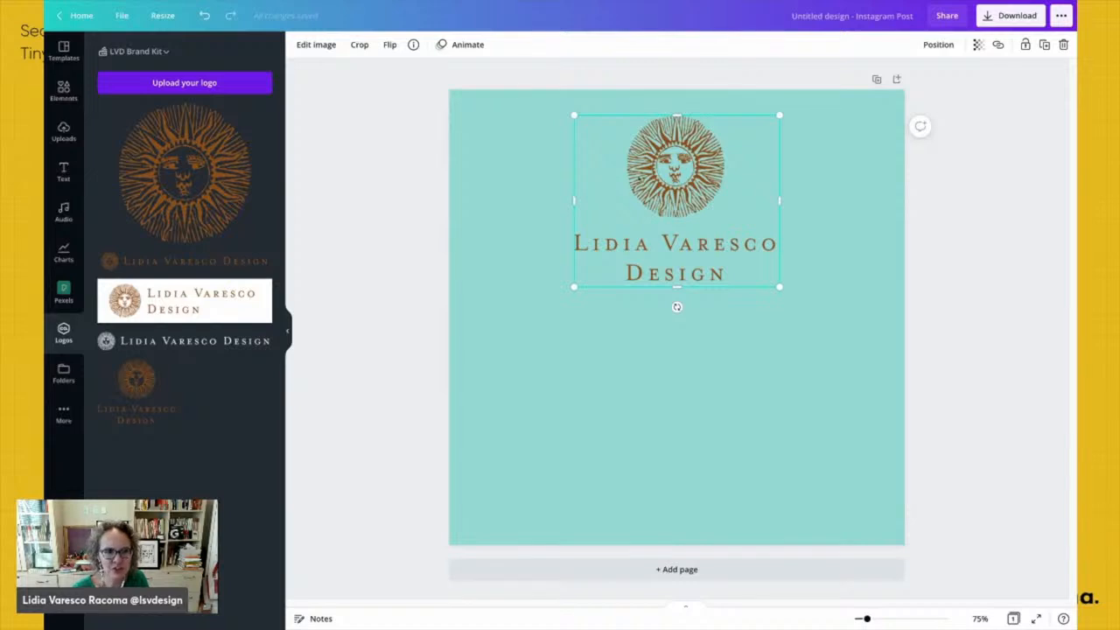
{"action": "left_click", "coordinate": [342, 183]}
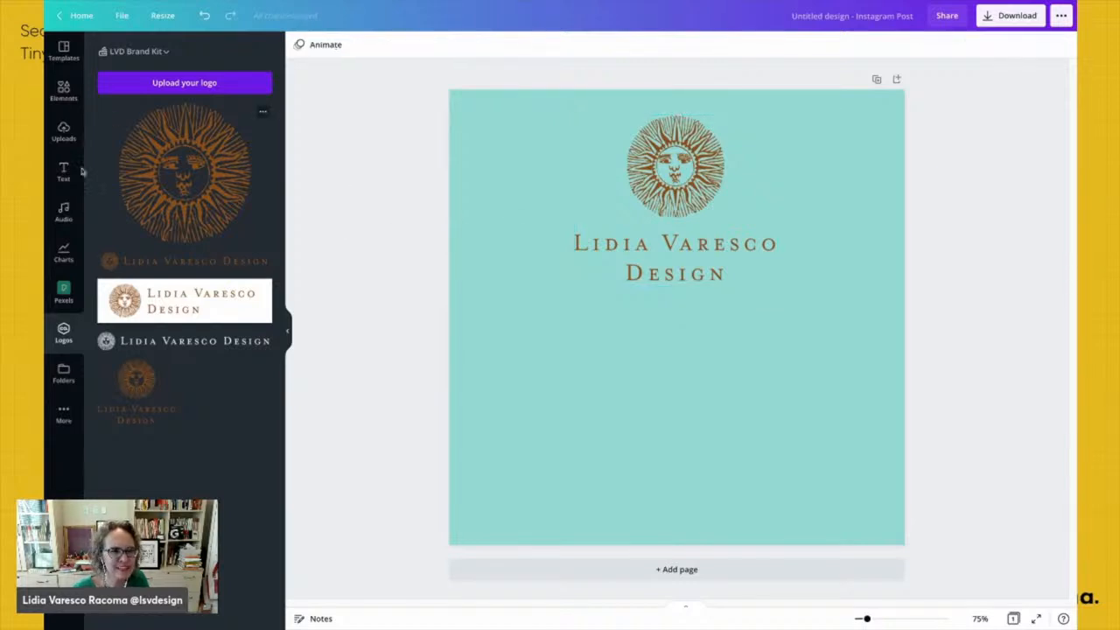
Add a brand-kit heading below the logo that reads "Hello!"
{"action": "left_click", "coordinate": [66, 178]}
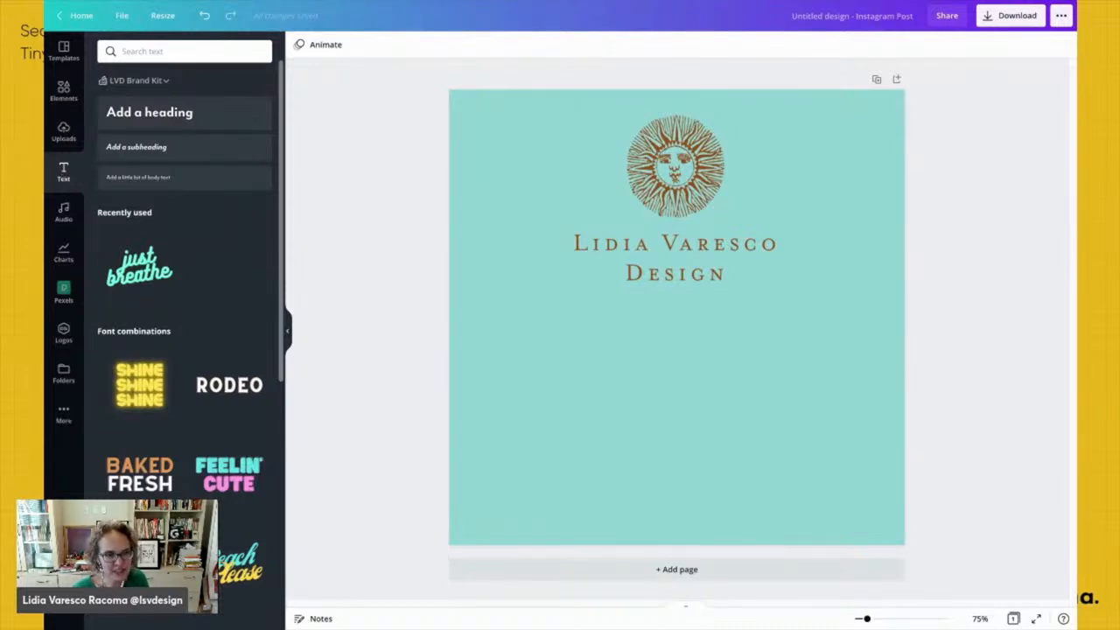
{"action": "left_click", "coordinate": [170, 116]}
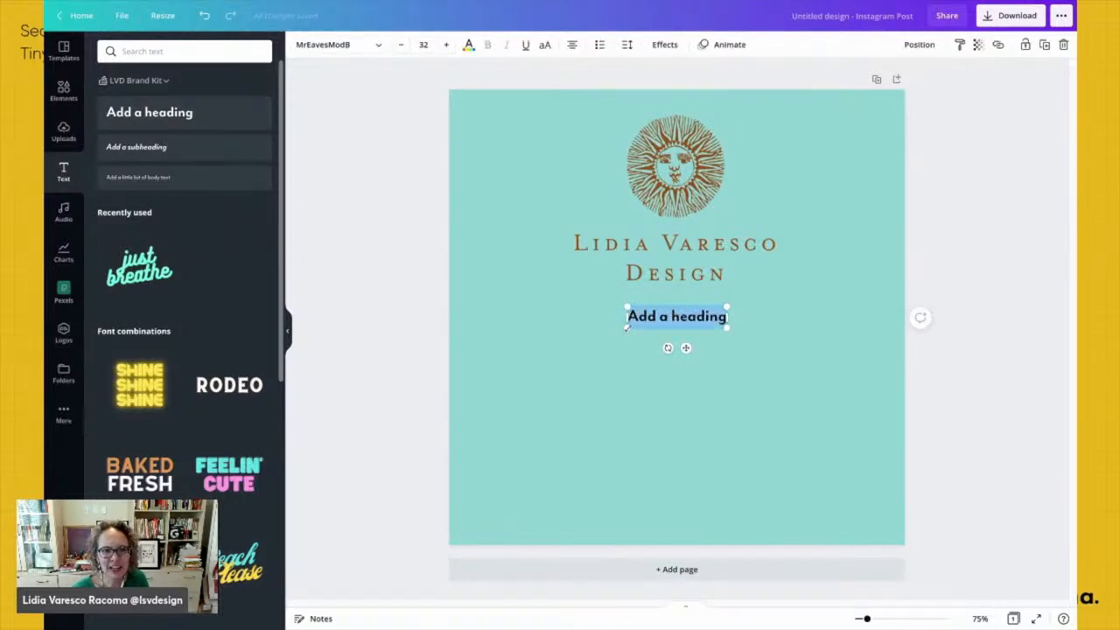
{"action": "type", "text": "H"}
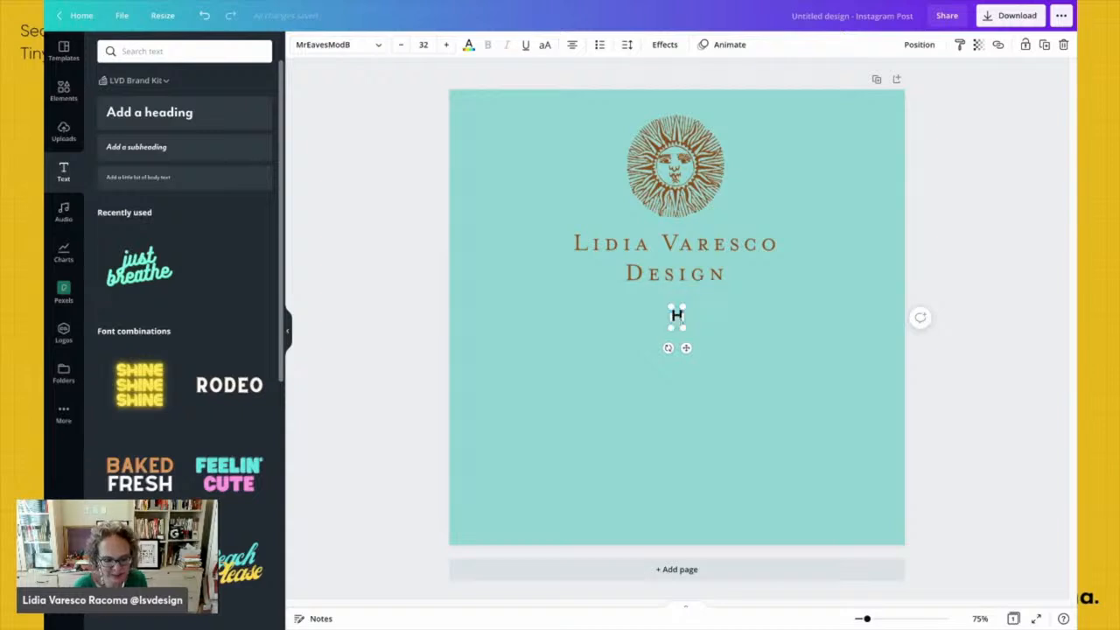
{"action": "type", "text": "ello!"}
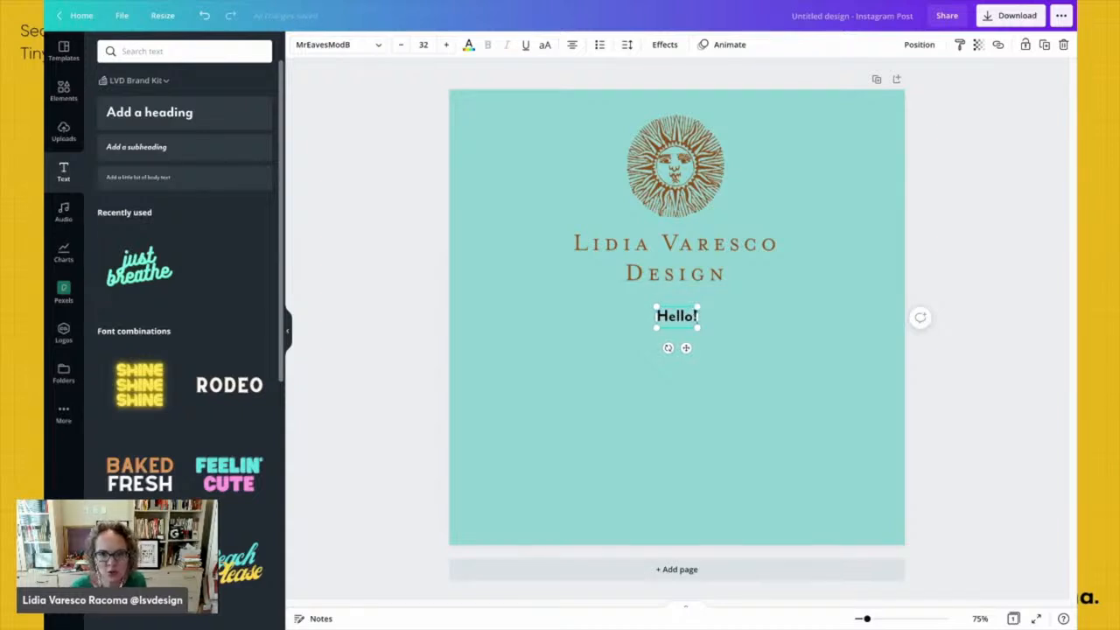
{"action": "key", "text": "ctrl+a"}
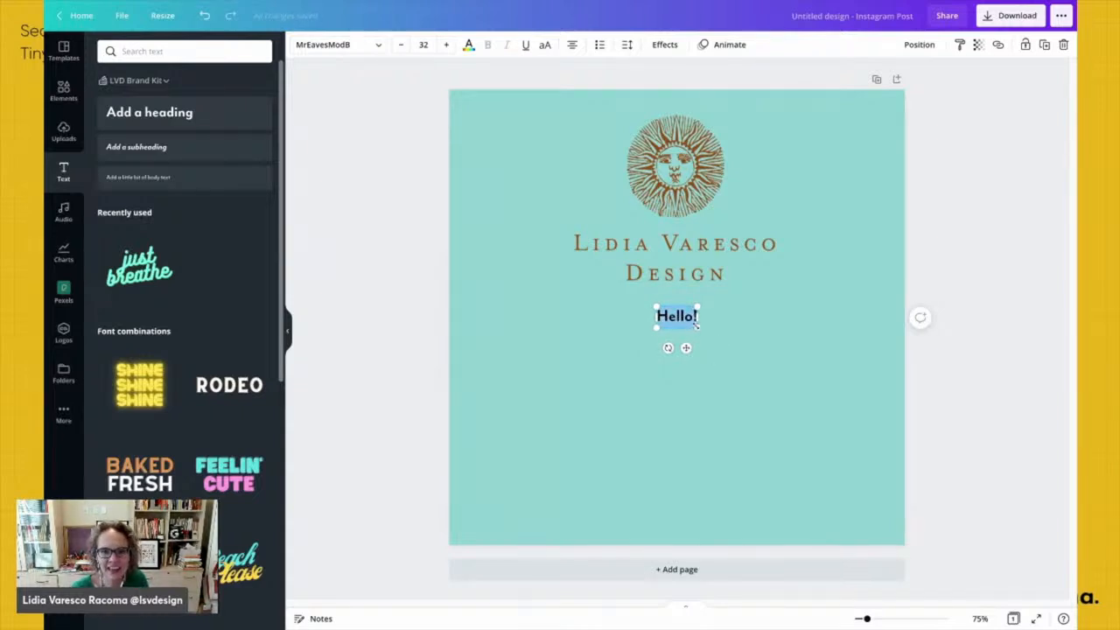
{"action": "left_click_drag", "start_coordinate": [696, 325], "coordinate": [829, 397]}
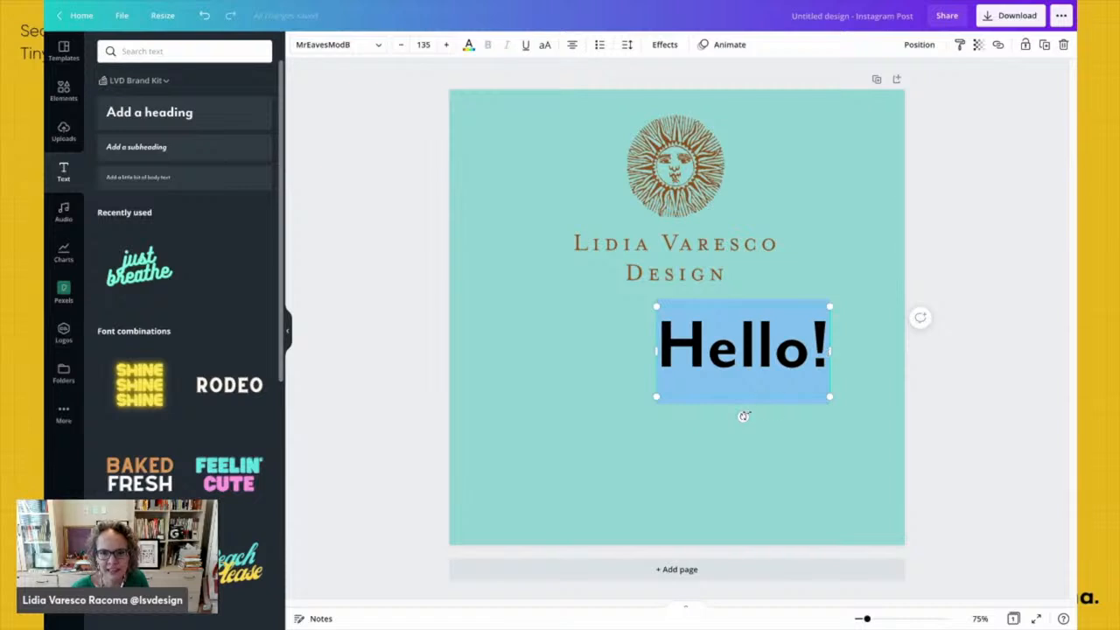
{"action": "left_click_drag", "start_coordinate": [743, 416], "coordinate": [750, 414]}
{"action": "key", "text": "ctrl+z"}
{"action": "key", "text": "ctrl+z"}
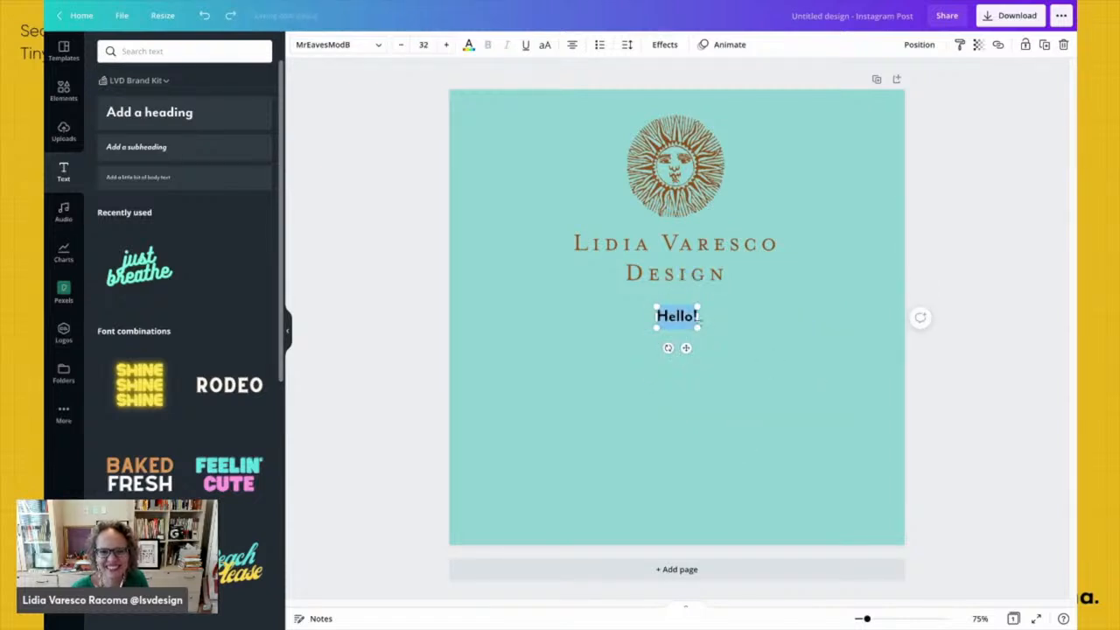
Enlarge the "Hello!" heading to a font size of about 129 and center it horizontally under the logo
{"action": "left_click_drag", "start_coordinate": [698, 329], "coordinate": [822, 394]}
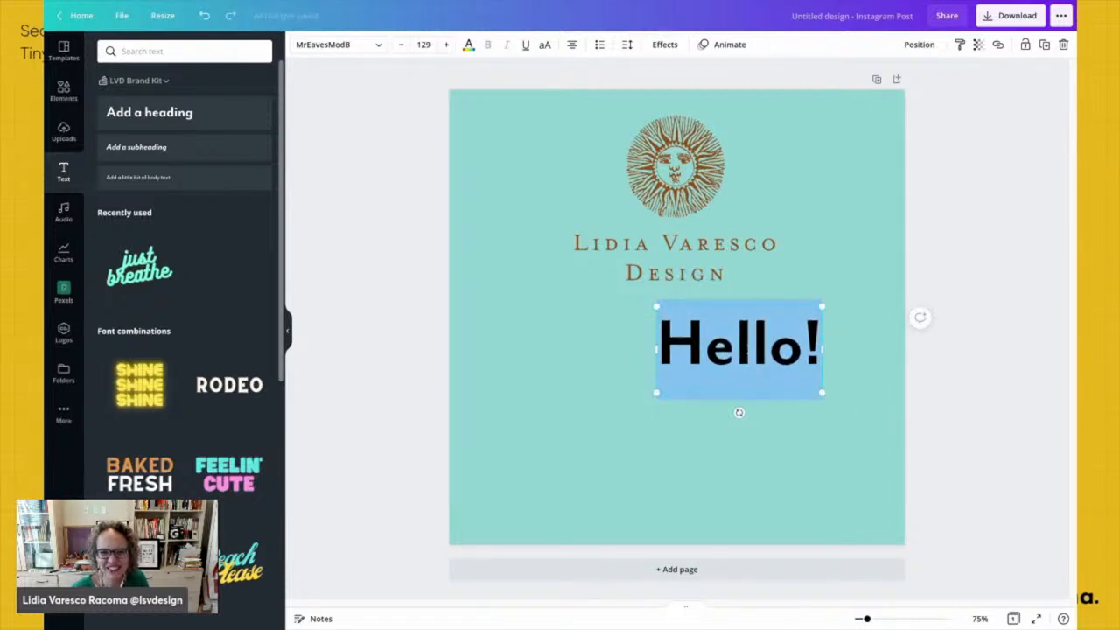
{"action": "left_click", "coordinate": [787, 270]}
{"action": "left_click", "coordinate": [733, 332]}
{"action": "left_click_drag", "start_coordinate": [789, 336], "coordinate": [727, 336]}
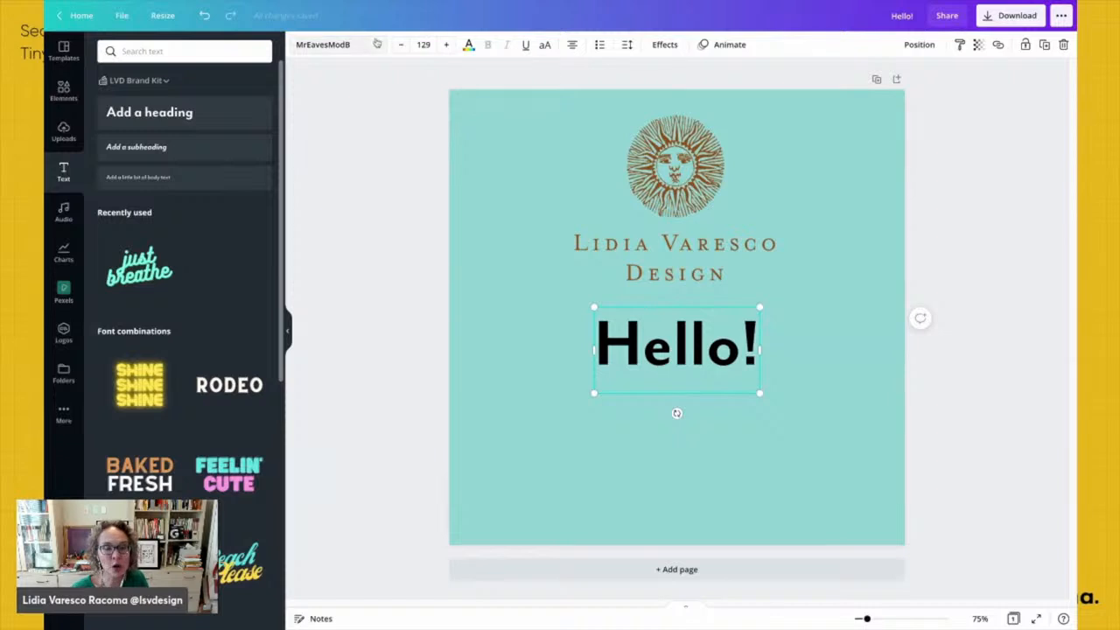
Color the "Hello!" heading dark teal from the LVD palette and deselect it
{"action": "left_click", "coordinate": [469, 45]}
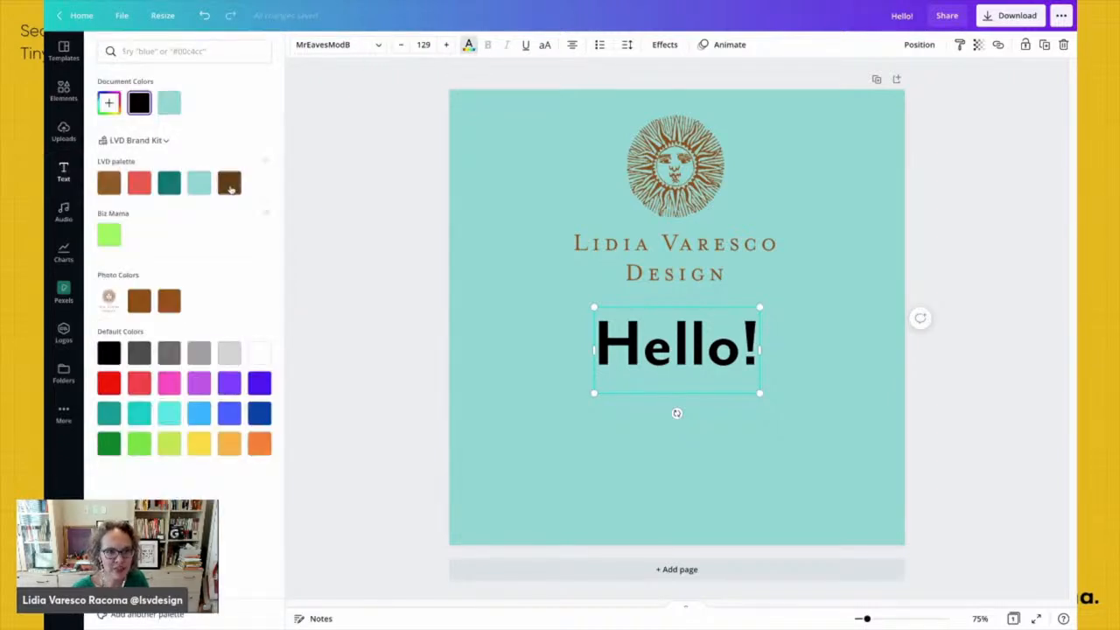
{"action": "left_click", "coordinate": [168, 183]}
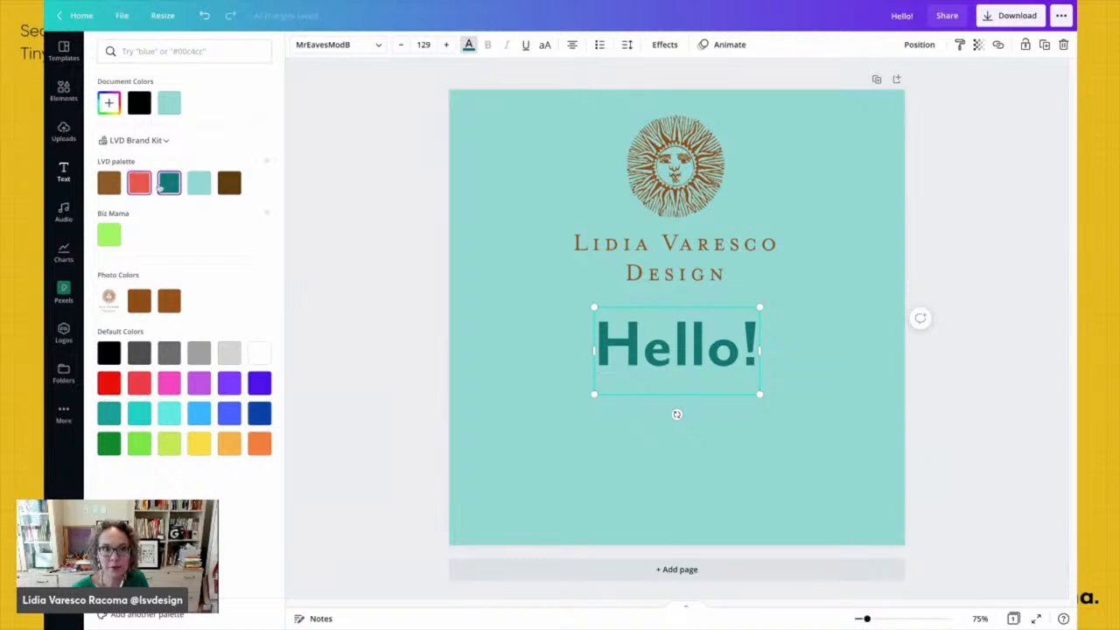
{"action": "left_click", "coordinate": [348, 292]}
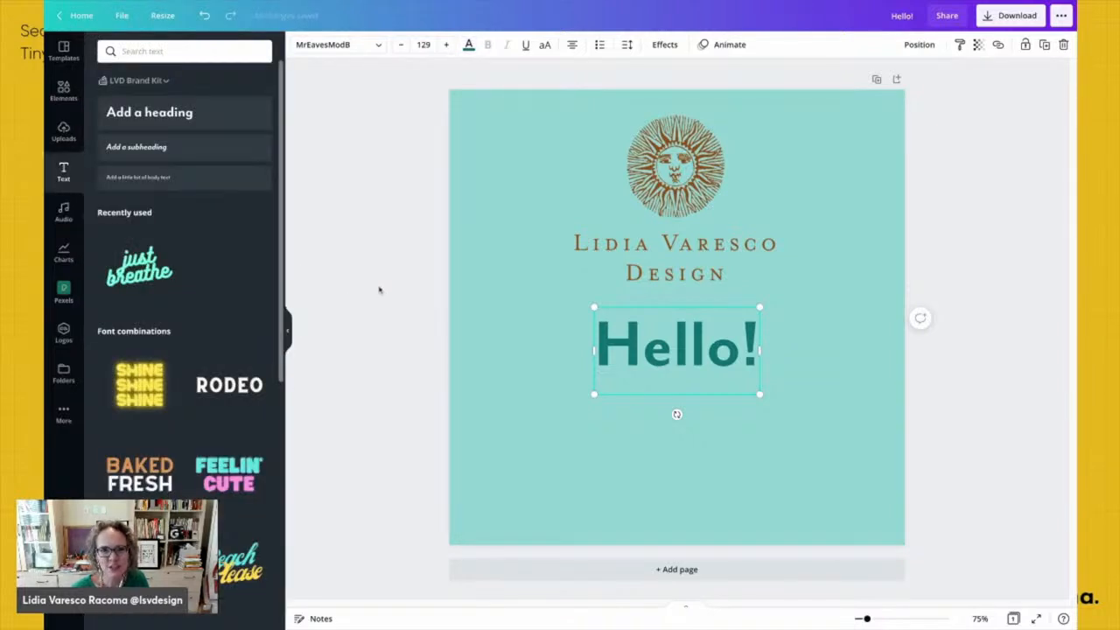
{"action": "left_click", "coordinate": [384, 302]}
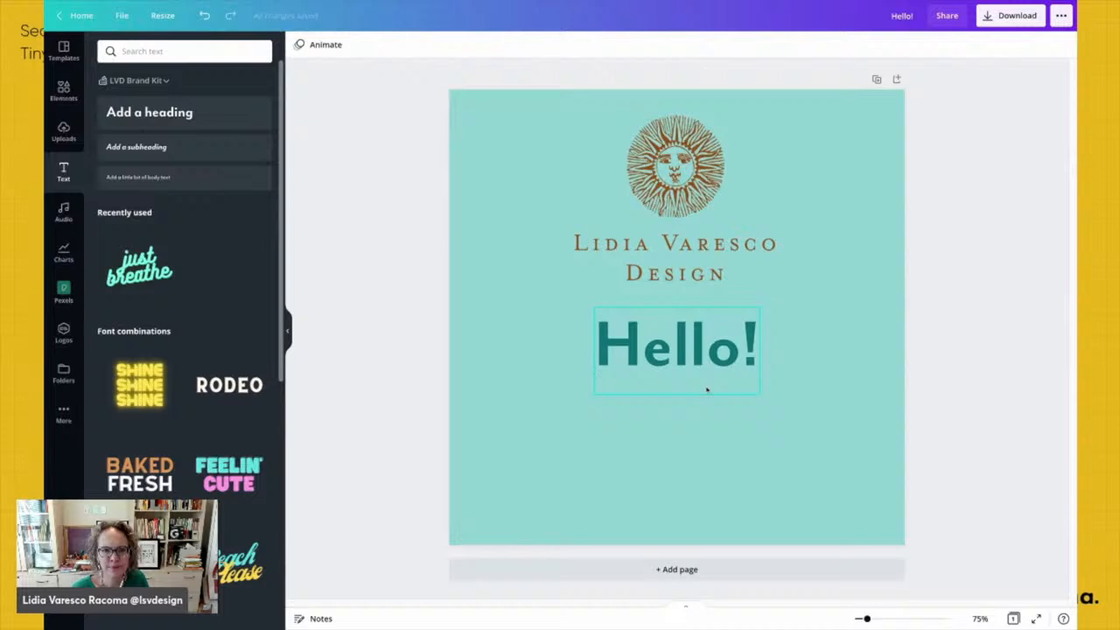
Add a brand-kit subheading reading "Thank you for watching!" below the heading and enlarge it to a font size of about 56
{"action": "left_click", "coordinate": [165, 150]}
{"action": "left_click_drag", "start_coordinate": [685, 344], "coordinate": [685, 437]}
{"action": "type", "text": "Thank you for w"}
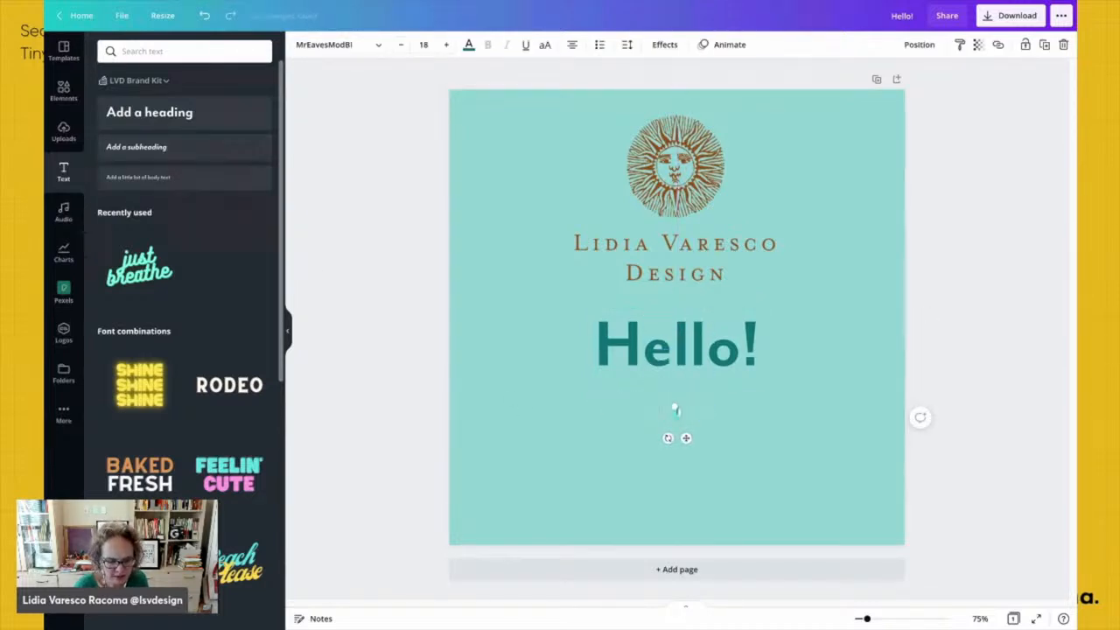
{"action": "type", "text": "atching!"}
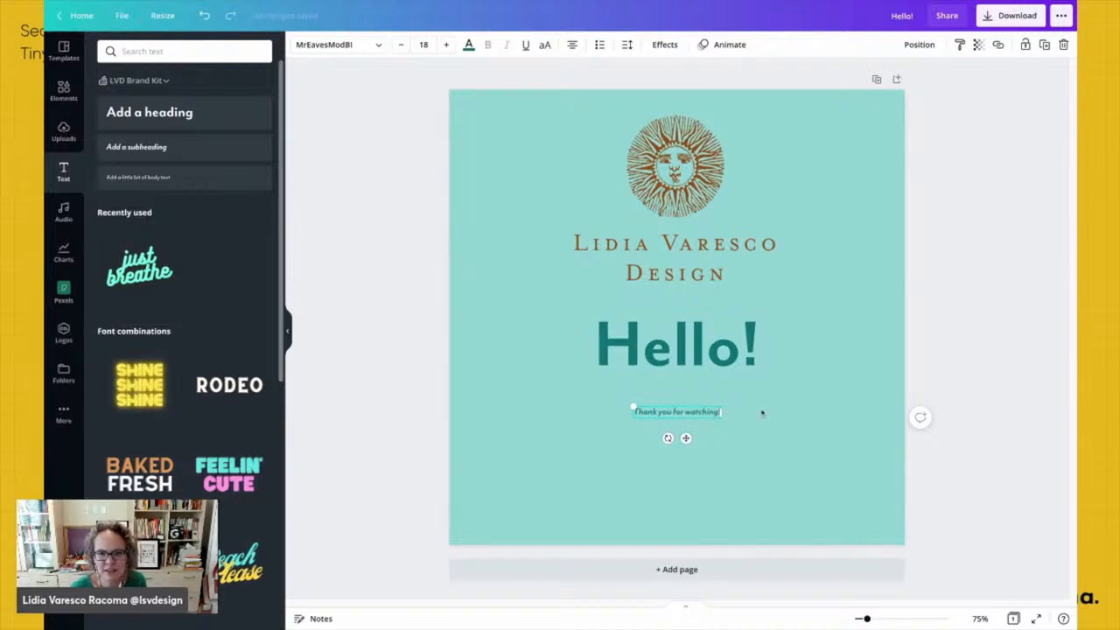
{"action": "left_click_drag", "start_coordinate": [723, 416], "coordinate": [819, 430]}
{"action": "left_click_drag", "start_coordinate": [631, 430], "coordinate": [549, 444]}
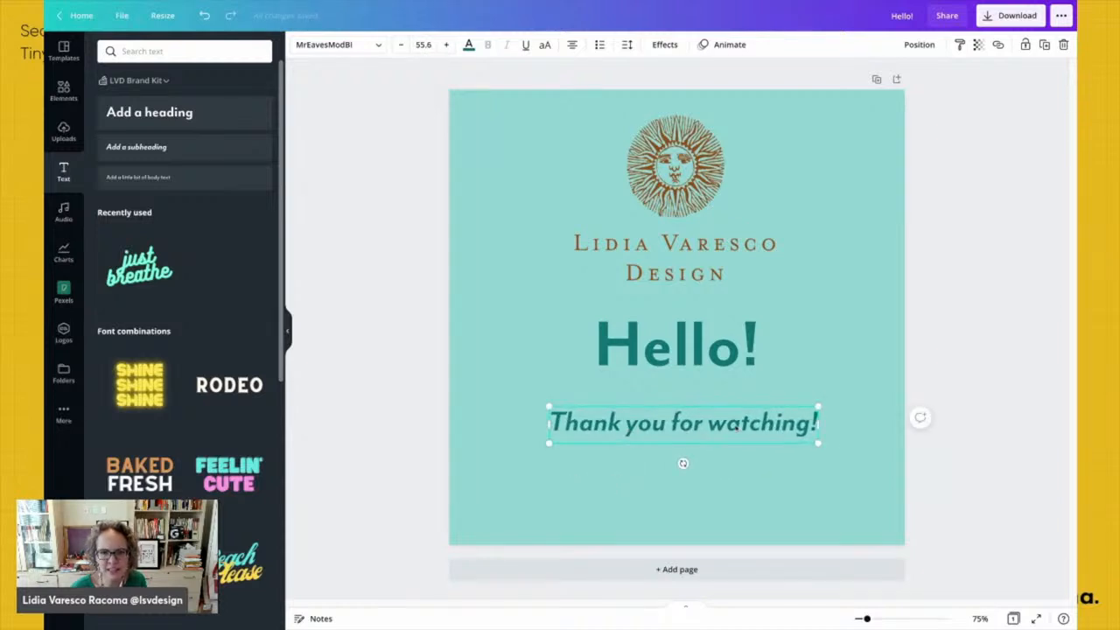
Color the "Thank you for watching!" line dark brown from the LVD palette
{"action": "left_click", "coordinate": [467, 43]}
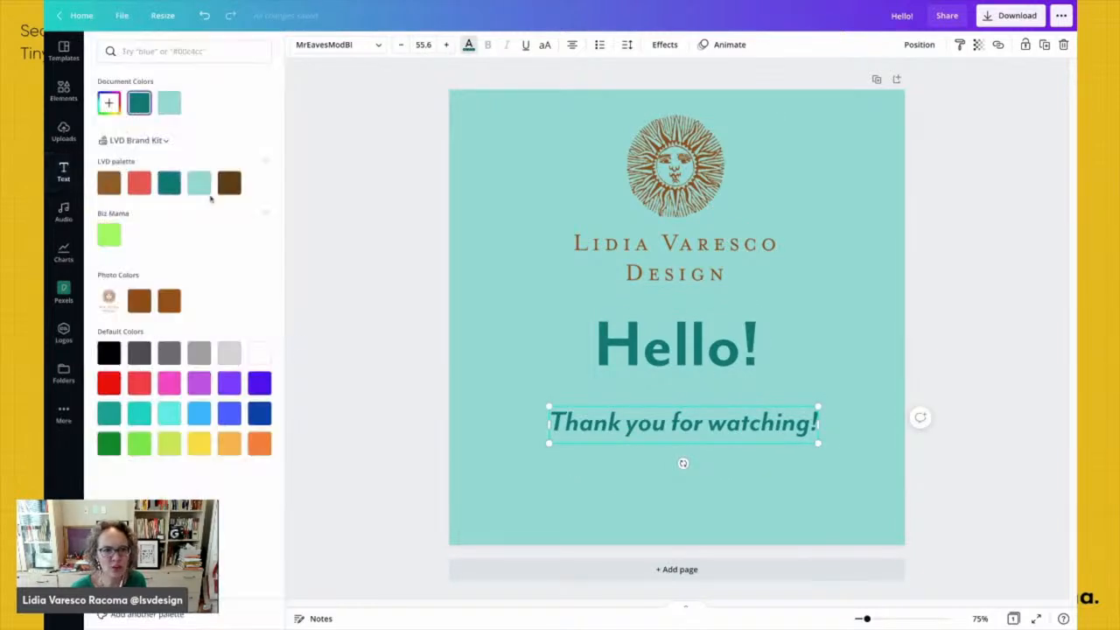
{"action": "left_click", "coordinate": [229, 182]}
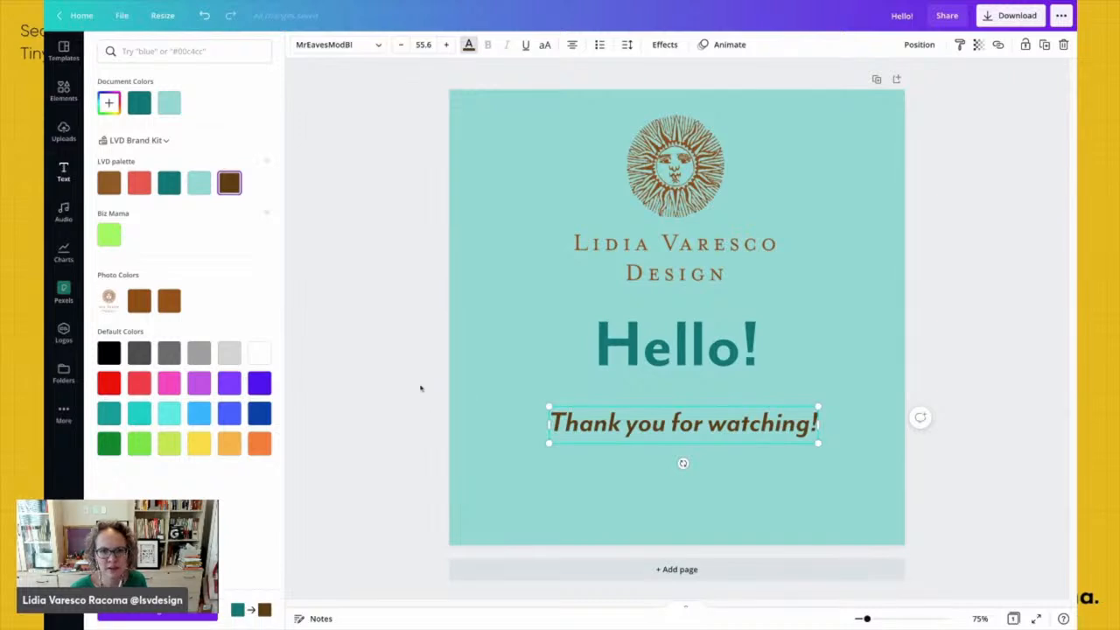
{"action": "key", "text": "Escape"}
Center the "Thank you for watching!" line on the page and set its font size to 60
{"action": "left_click_drag", "start_coordinate": [687, 430], "coordinate": [681, 431]}
{"action": "left_click", "coordinate": [424, 45]}
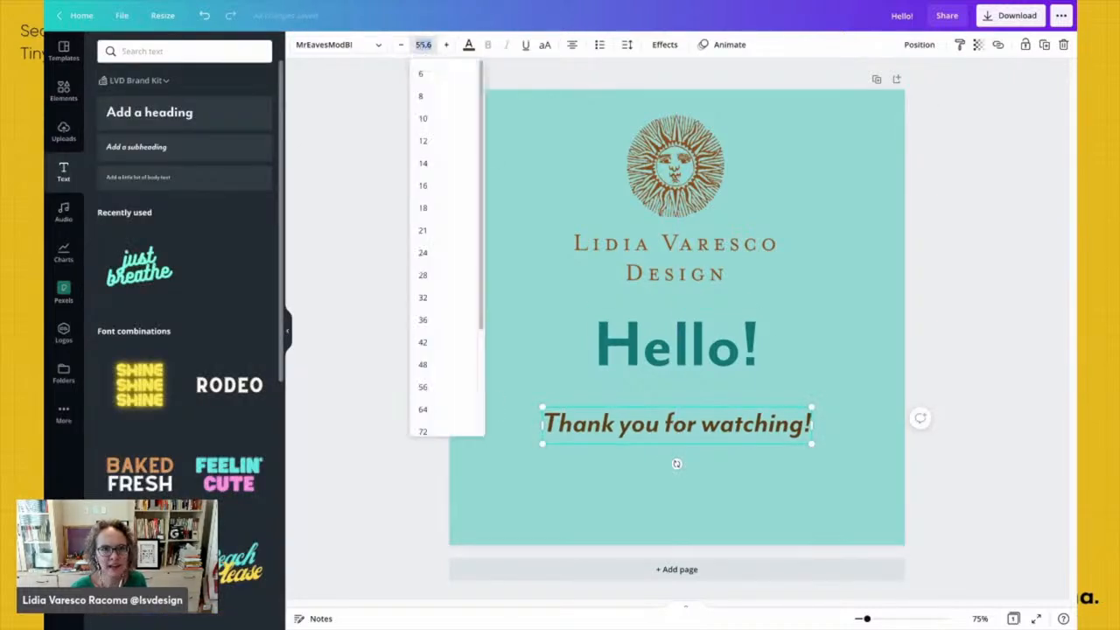
{"action": "type", "text": "60"}
{"action": "key", "text": "Return"}
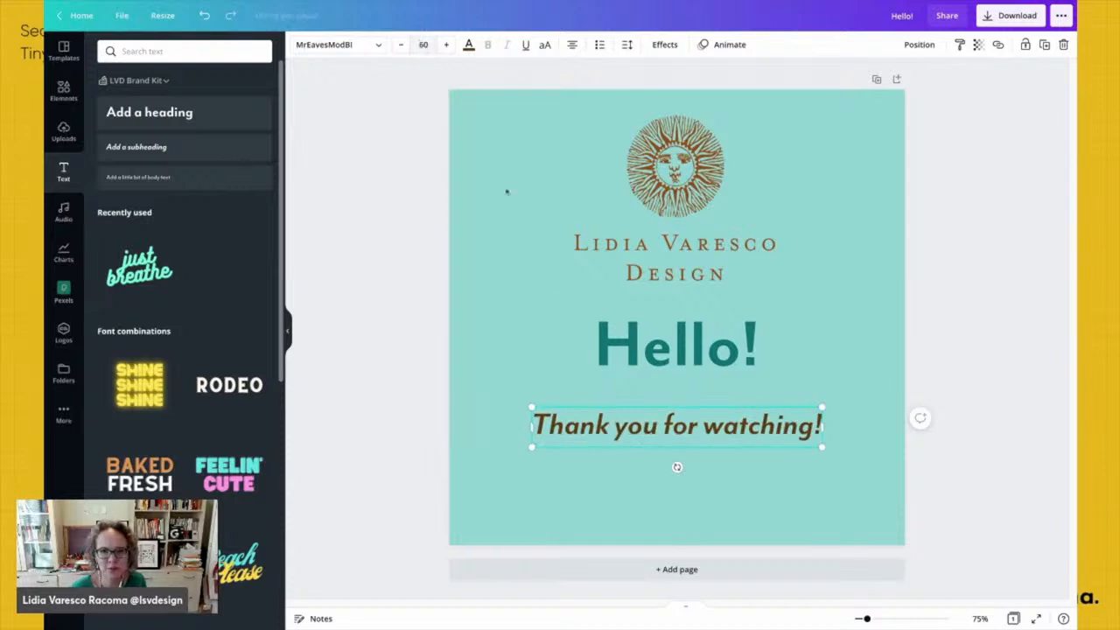
Cycle the "Thank you for watching!" line through the text alignments back to centered and deselect it
{"action": "left_click", "coordinate": [571, 47]}
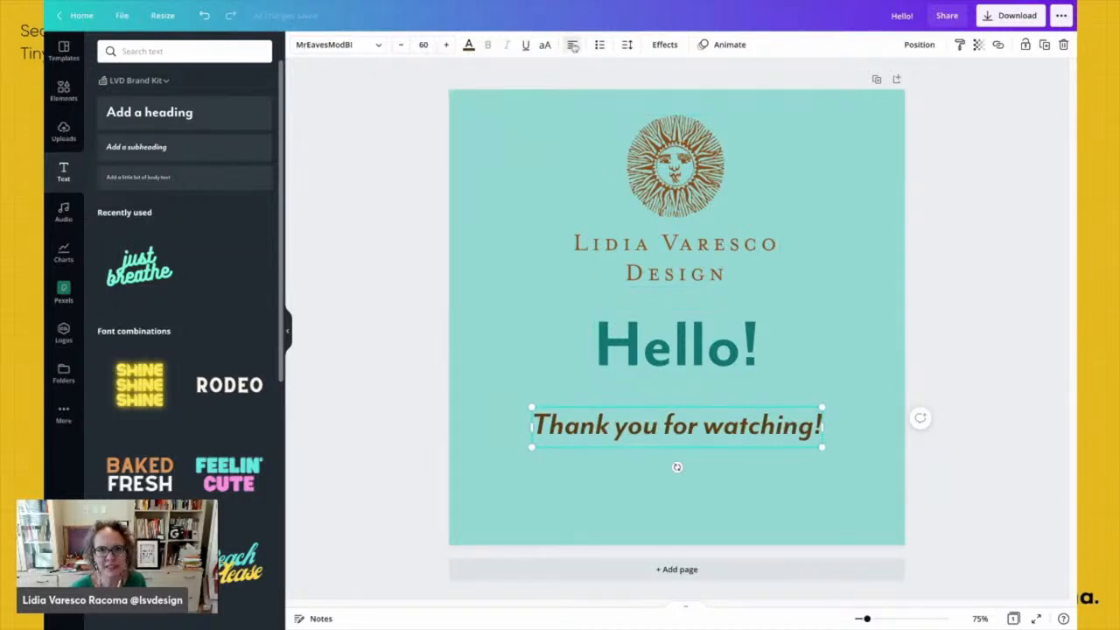
{"action": "left_click", "coordinate": [572, 47]}
{"action": "left_click", "coordinate": [572, 45]}
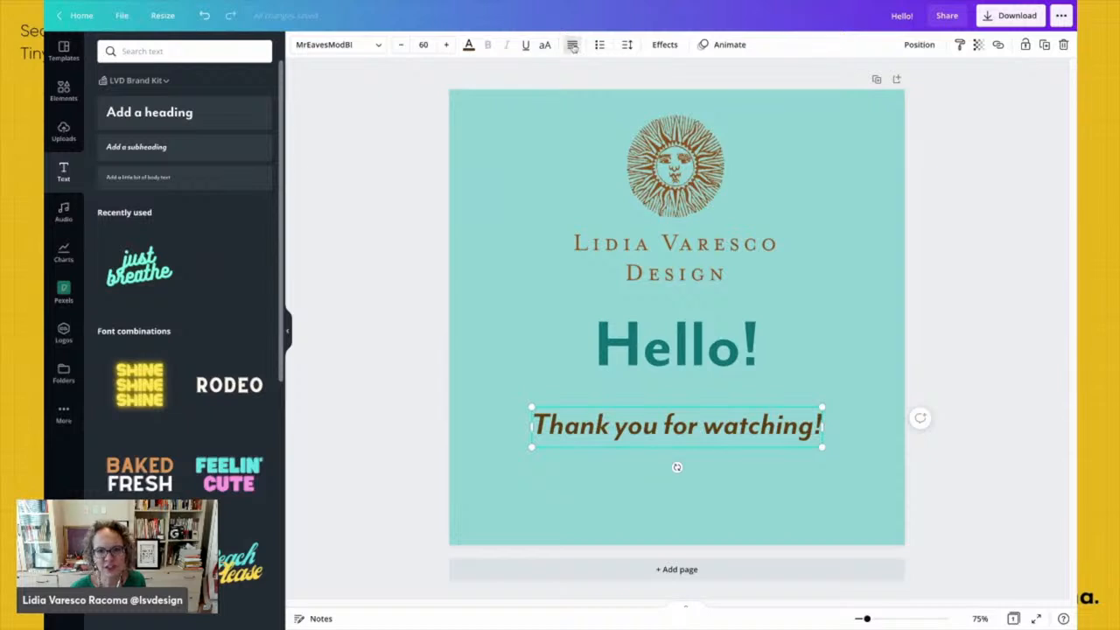
{"action": "left_click", "coordinate": [573, 48]}
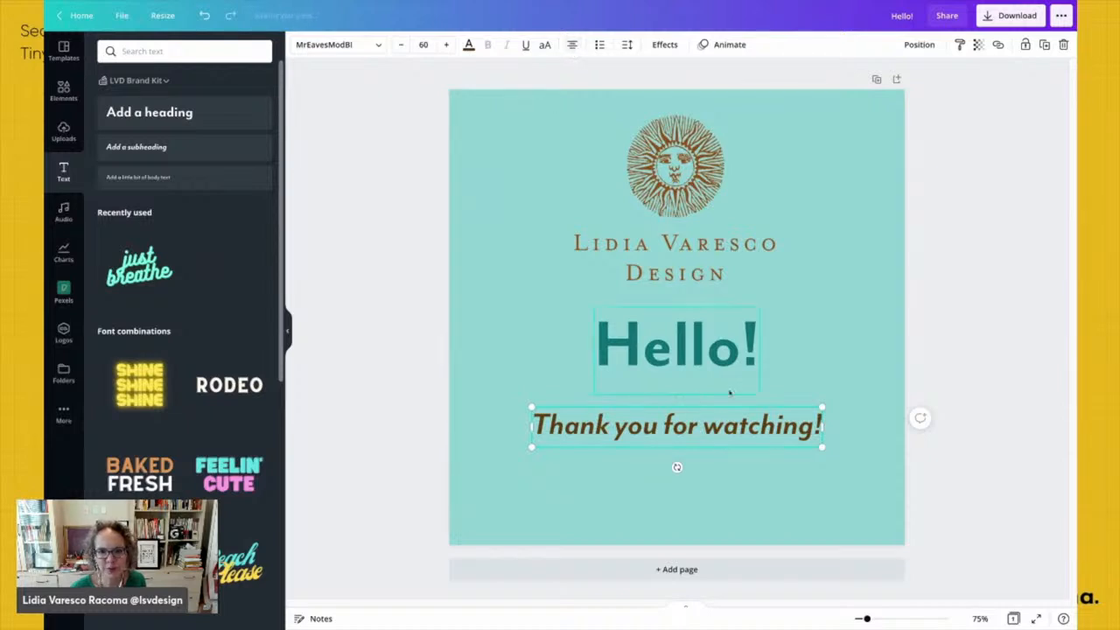
{"action": "left_click", "coordinate": [937, 340]}
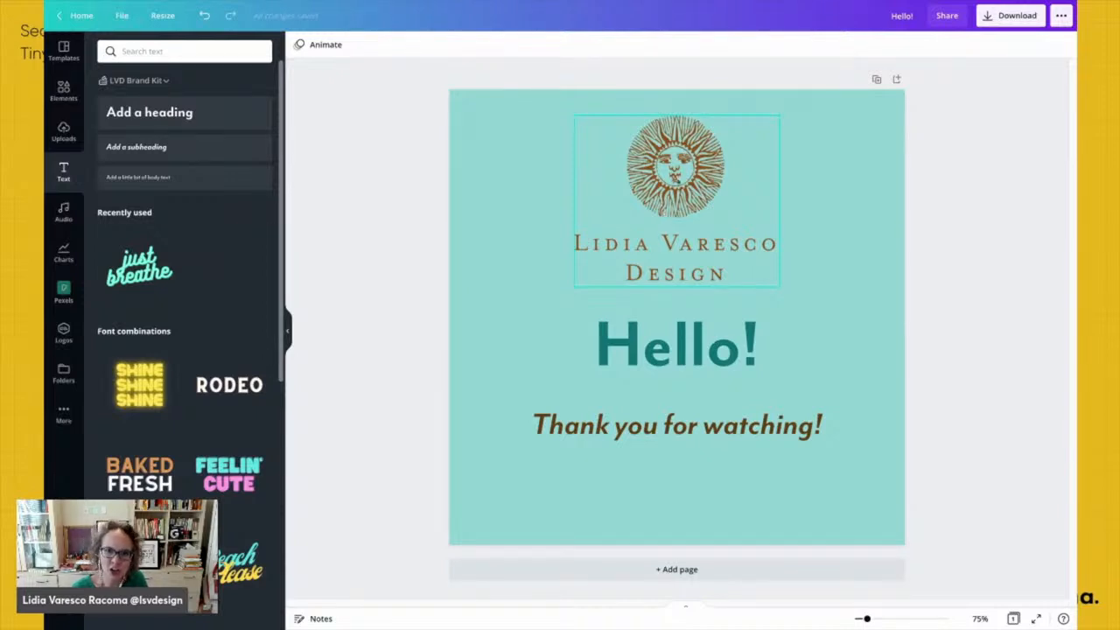
Enlarge the "Hello!" heading to a font size of about 196 and re-center it between the logo and the thank-you line
{"action": "left_click", "coordinate": [700, 348]}
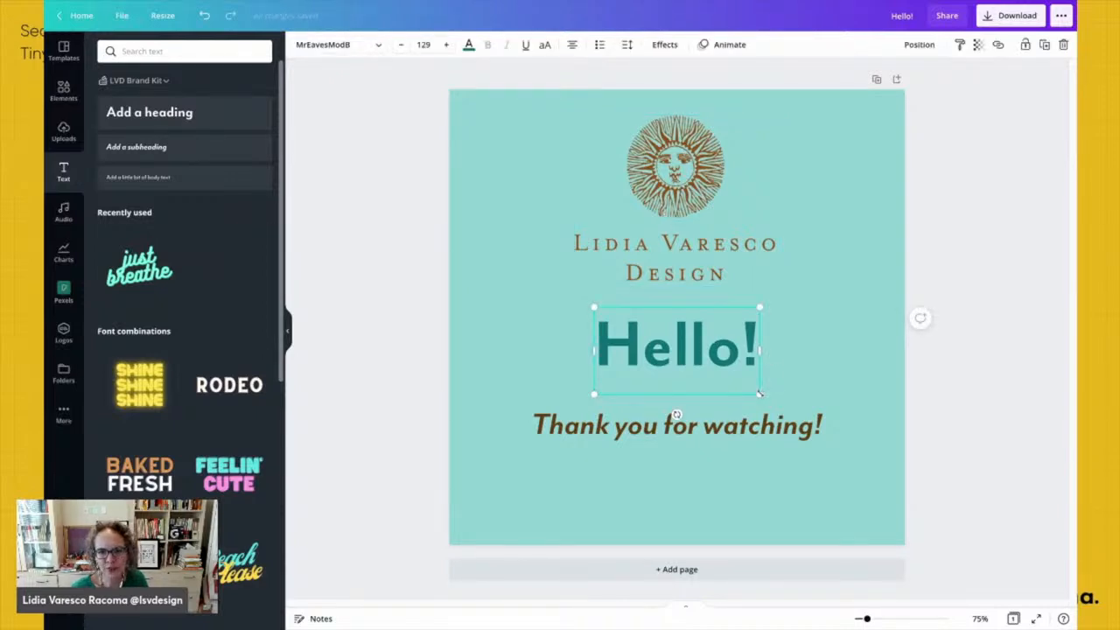
{"action": "left_click_drag", "start_coordinate": [759, 394], "coordinate": [878, 444]}
{"action": "left_click_drag", "start_coordinate": [757, 385], "coordinate": [753, 378]}
{"action": "left_click", "coordinate": [390, 381]}
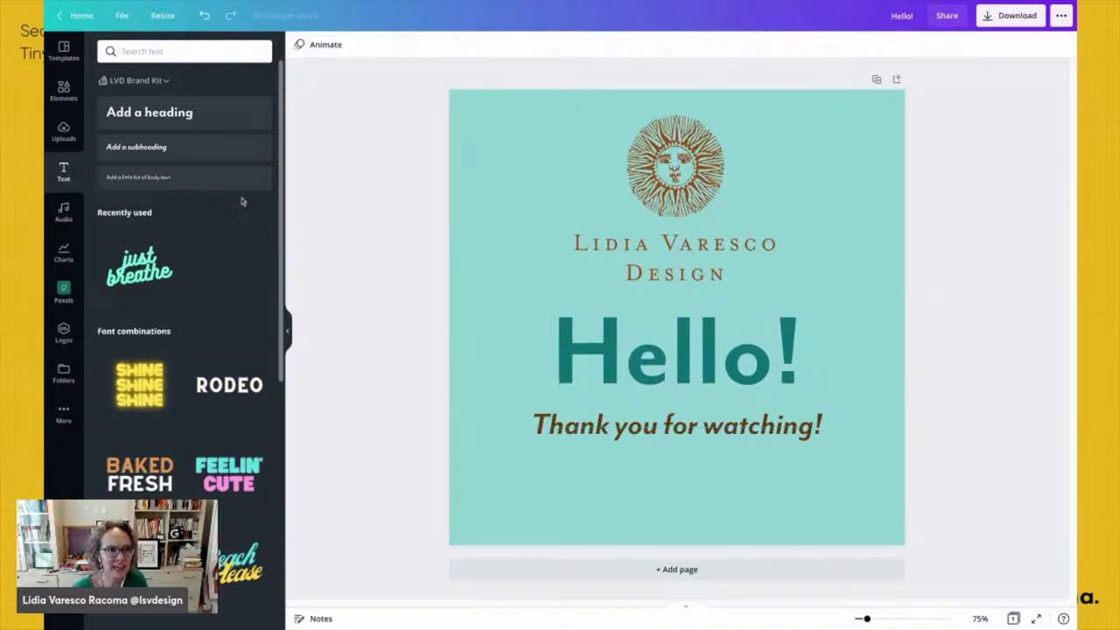
Add a square shape and reshape it into a narrow full-height stripe along the left edge of the page
{"action": "left_click", "coordinate": [61, 94]}
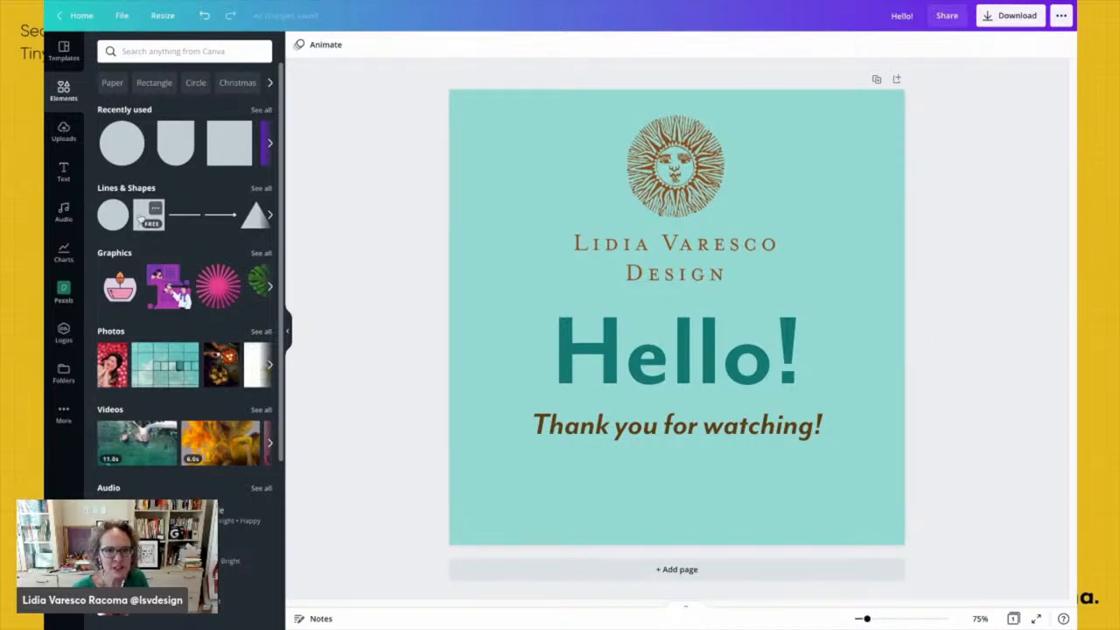
{"action": "left_click", "coordinate": [140, 219]}
{"action": "left_click_drag", "start_coordinate": [616, 249], "coordinate": [614, 247]}
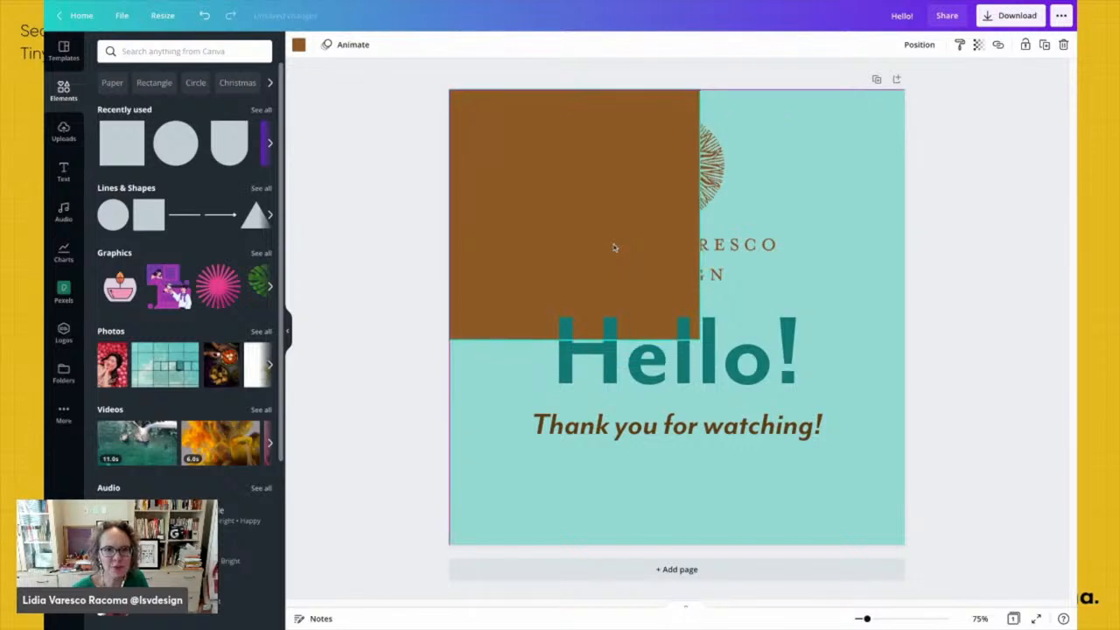
{"action": "left_click_drag", "start_coordinate": [700, 339], "coordinate": [661, 309]}
{"action": "left_click_drag", "start_coordinate": [671, 200], "coordinate": [524, 190]}
{"action": "left_click_drag", "start_coordinate": [483, 310], "coordinate": [485, 544]}
{"action": "left_click_drag", "start_coordinate": [522, 316], "coordinate": [491, 316]}
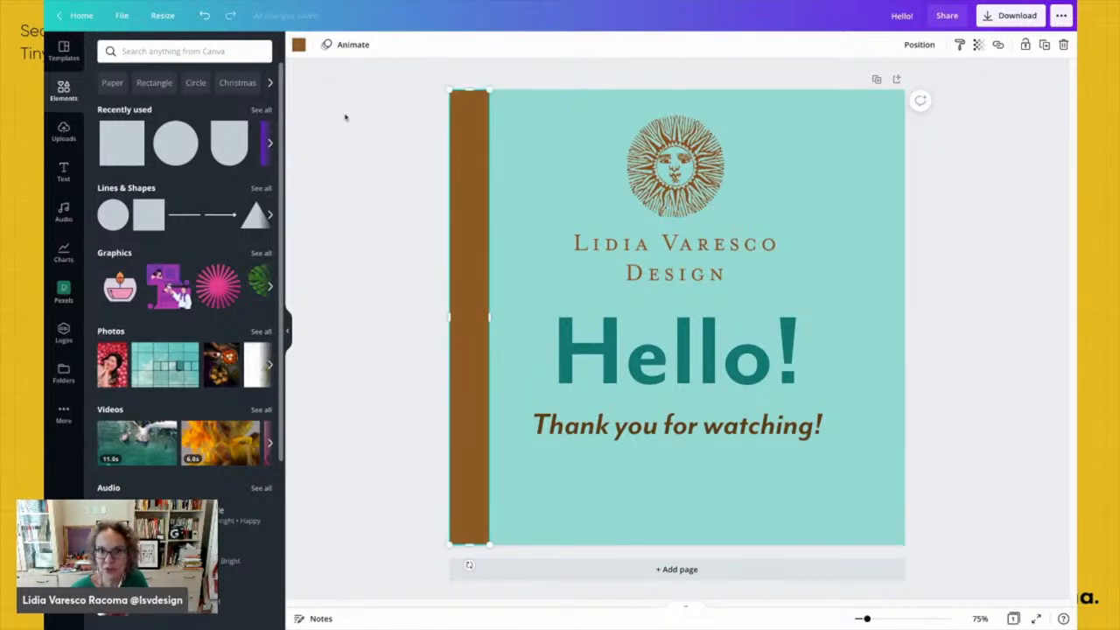
Recolor the vertical stripe coral red from the LVD palette and deselect it
{"action": "left_click", "coordinate": [298, 45]}
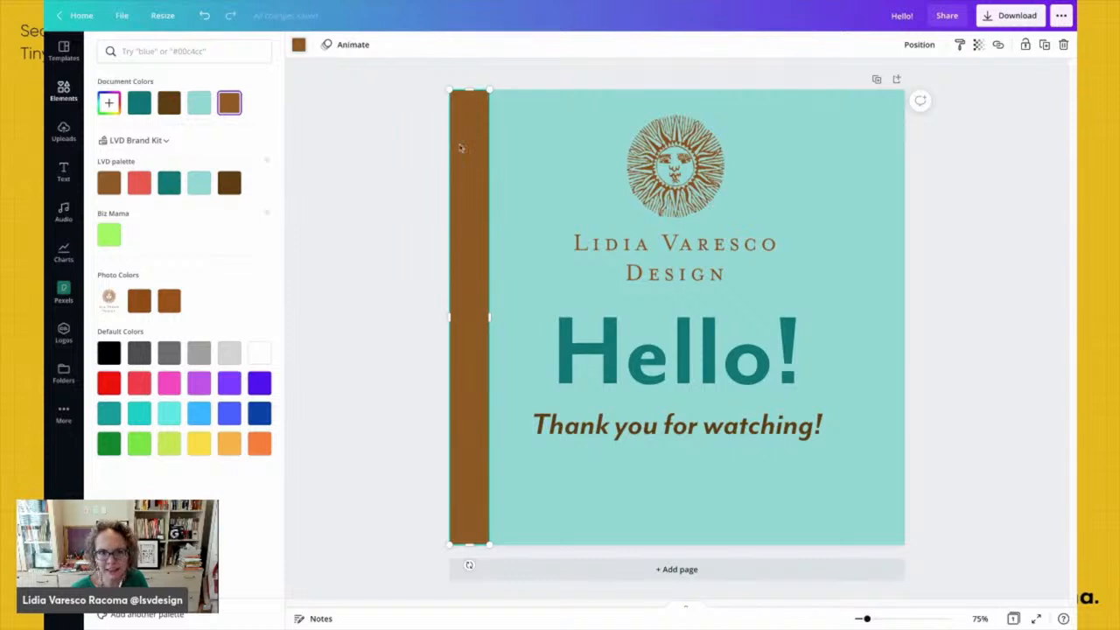
{"action": "left_click", "coordinate": [142, 183]}
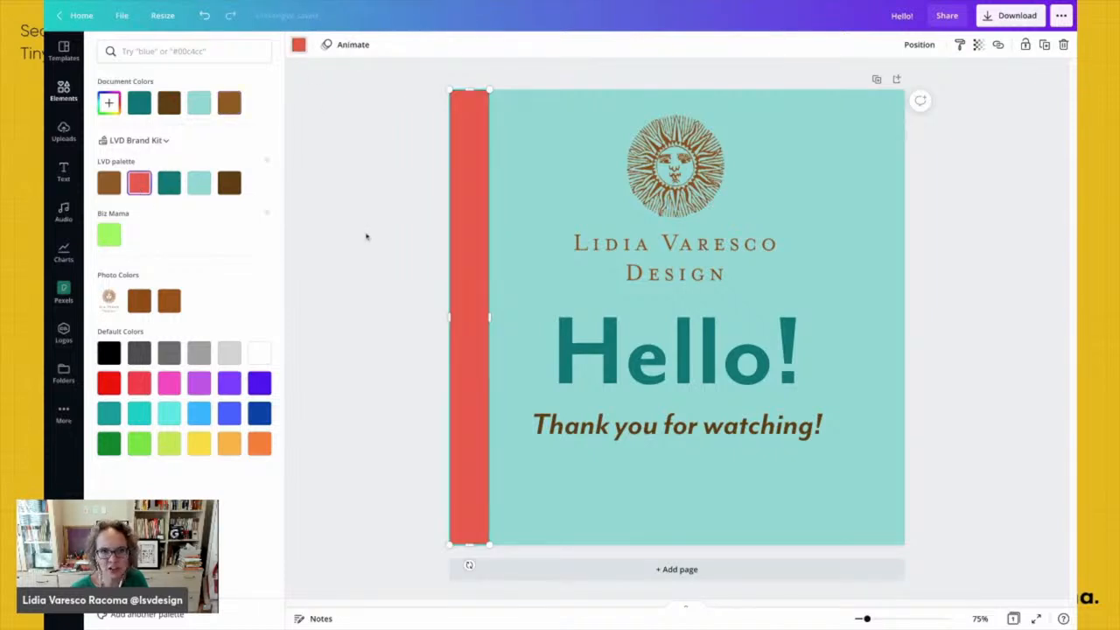
{"action": "left_click", "coordinate": [418, 257]}
Select the heading, thank-you line and logo together and shift them slightly right and down within the aqua area
{"action": "left_click", "coordinate": [735, 357]}
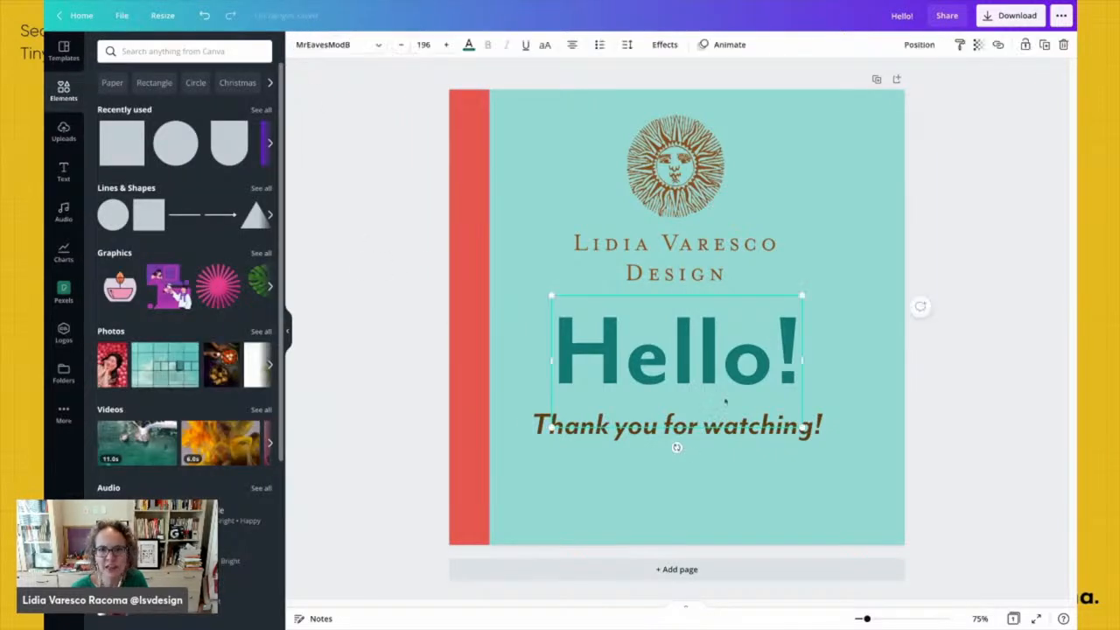
{"action": "left_click", "coordinate": [704, 429], "text": "shift"}
{"action": "left_click", "coordinate": [703, 243], "text": "shift"}
{"action": "left_click_drag", "start_coordinate": [704, 243], "coordinate": [714, 251]}
{"action": "left_click", "coordinate": [968, 285]}
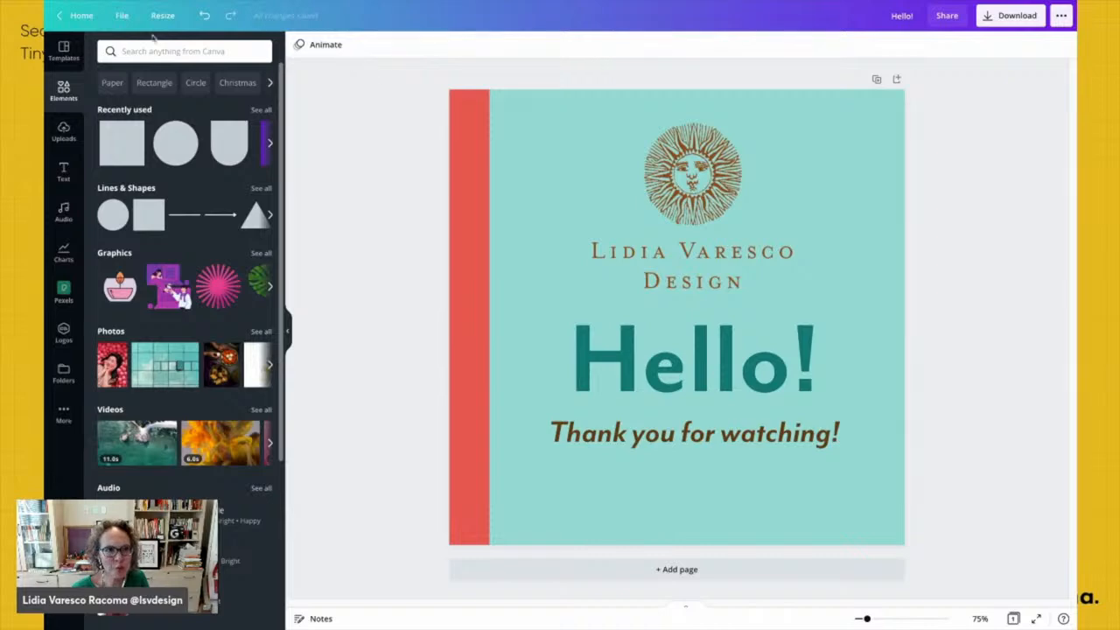
Leave the design for the home page and open the LVD Webinar Follow Up folder from all folders
{"action": "left_click", "coordinate": [81, 17]}
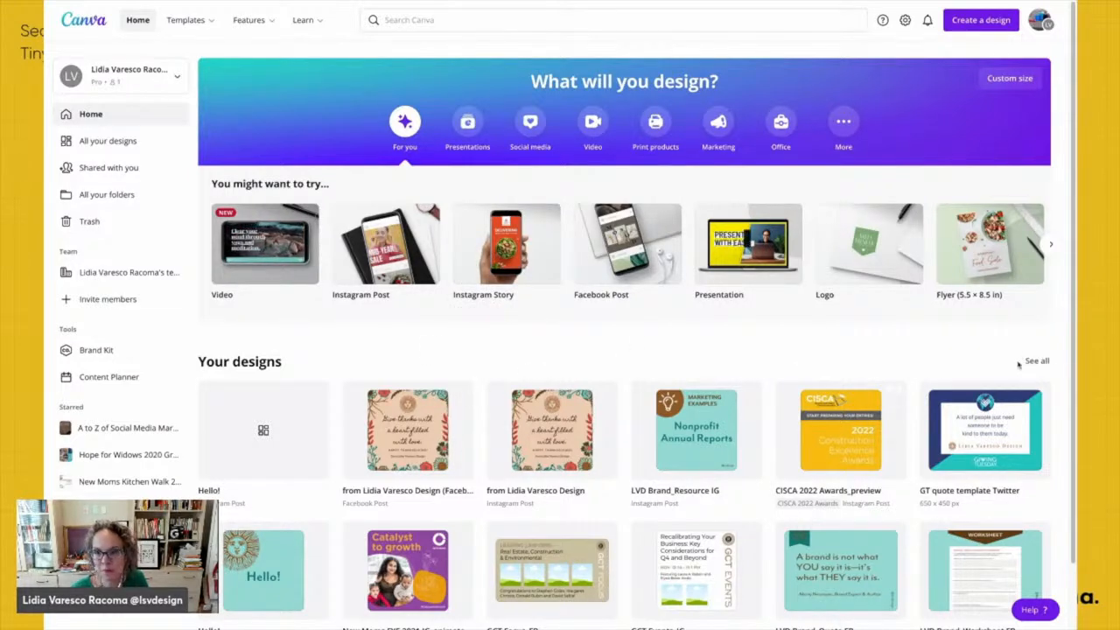
{"action": "left_click", "coordinate": [102, 195]}
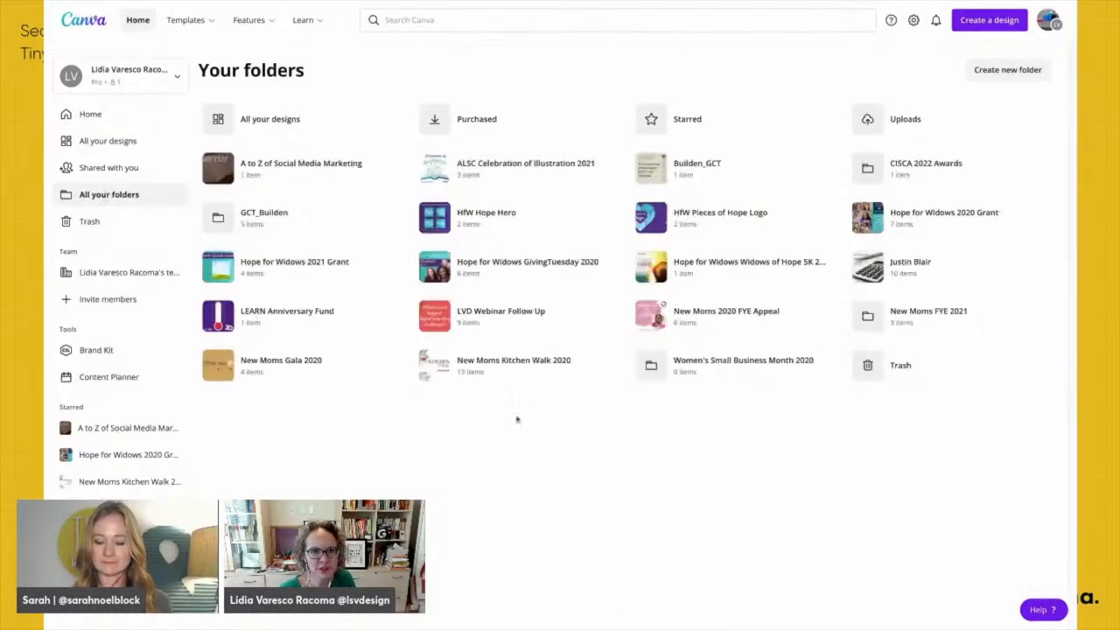
{"action": "left_click", "coordinate": [495, 320]}
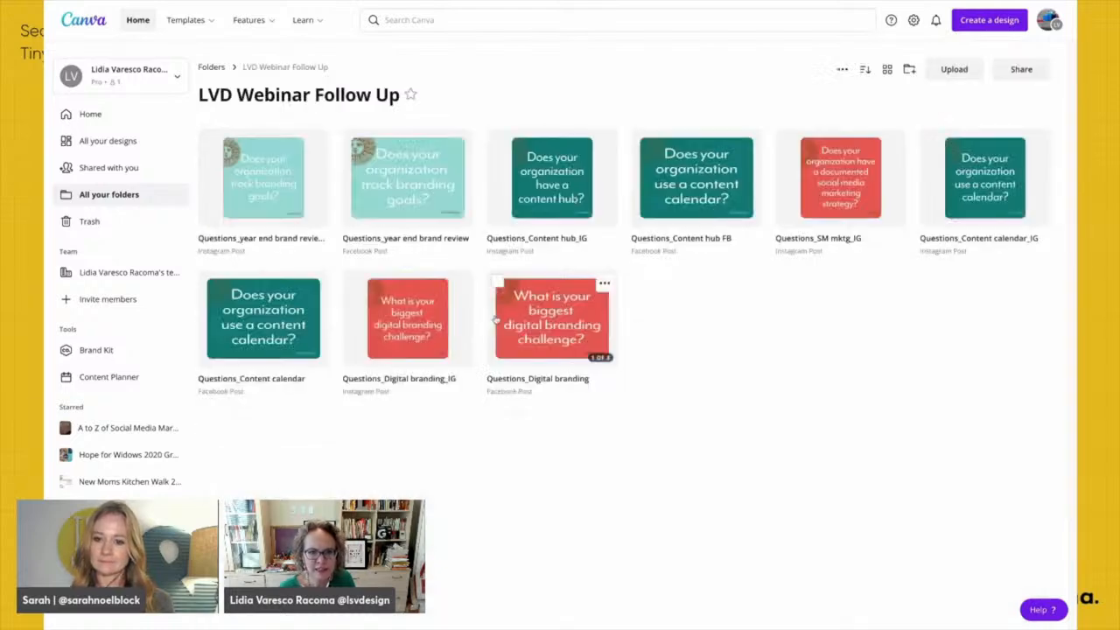